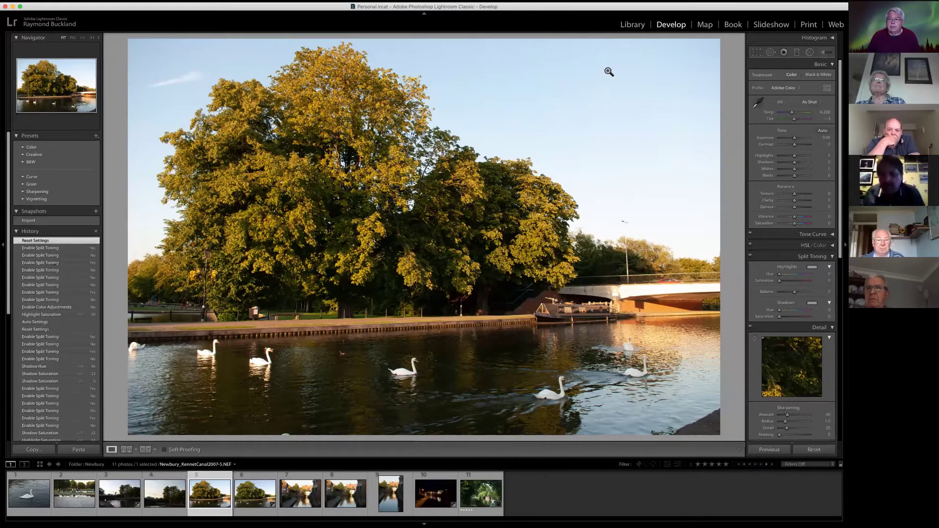
Show the Newbury folder as a thumbnail grid in the Library and return to developing the selected tree photo.
{"action": "left_click", "coordinate": [636, 27]}
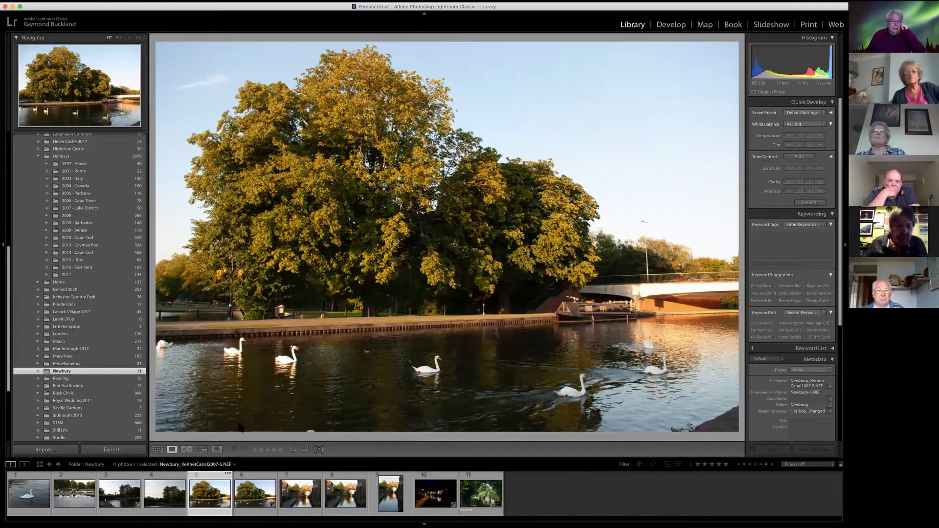
{"action": "key", "text": "g"}
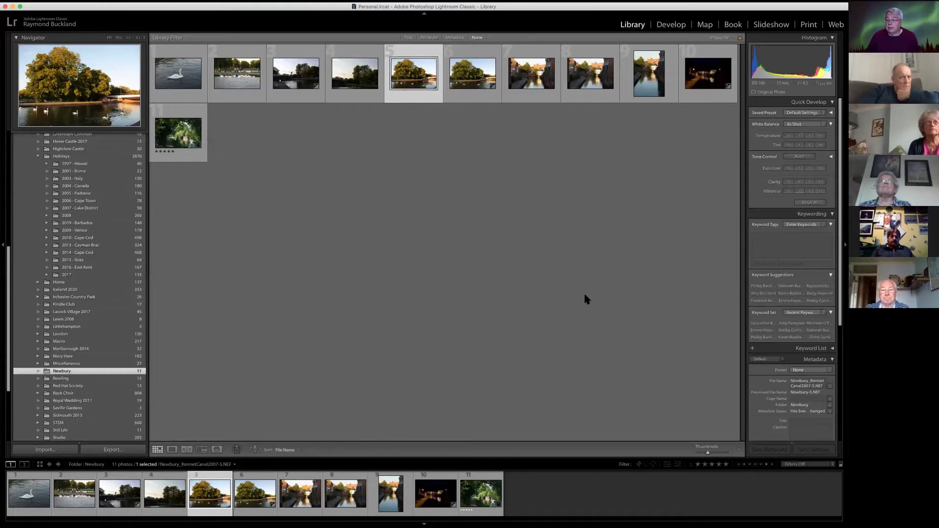
{"action": "left_click", "coordinate": [662, 25]}
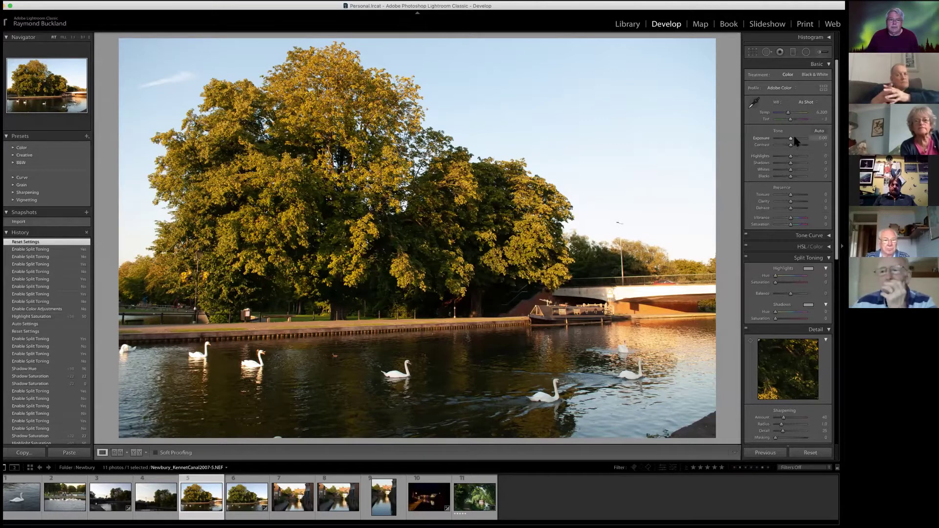
Try automatic tone and manual exposure increases on the tree photo, resetting all settings between the attempts.
{"action": "left_click", "coordinate": [819, 131]}
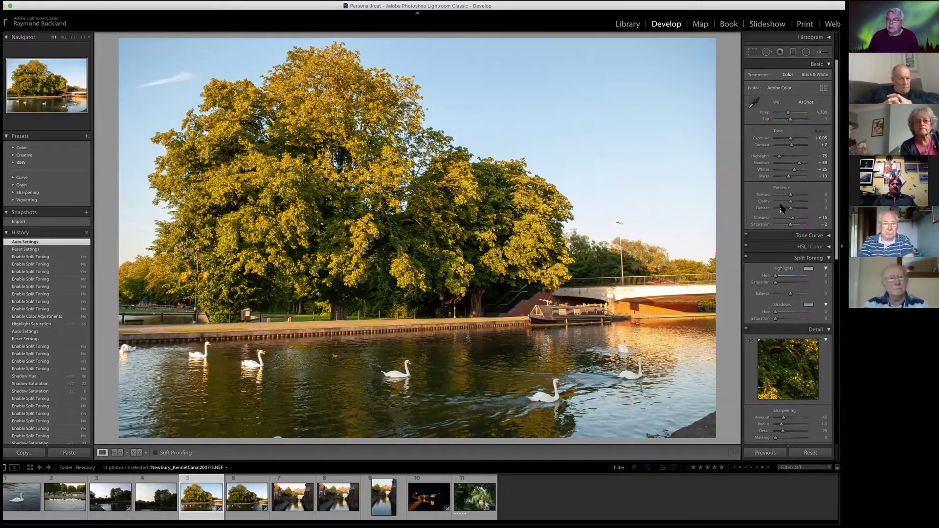
{"action": "left_click", "coordinate": [810, 453]}
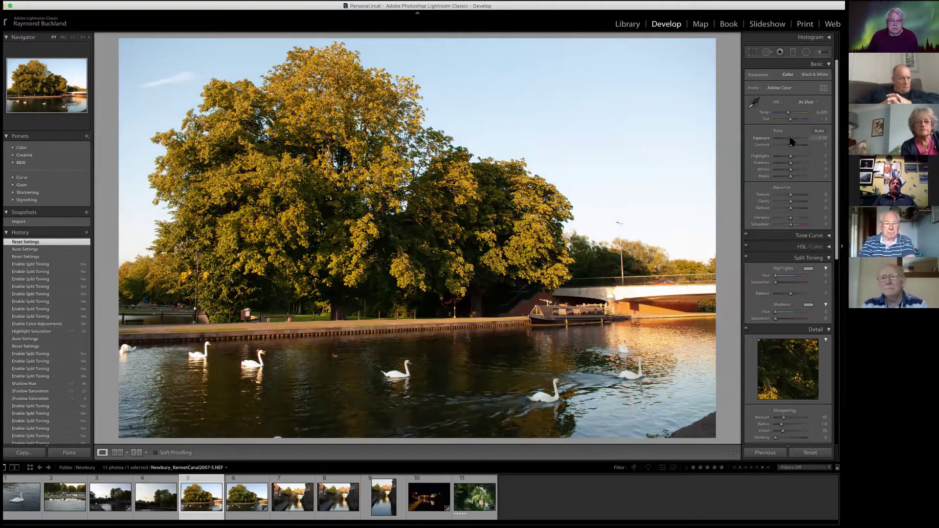
{"action": "left_click_drag", "start_coordinate": [793, 141], "coordinate": [792, 137]}
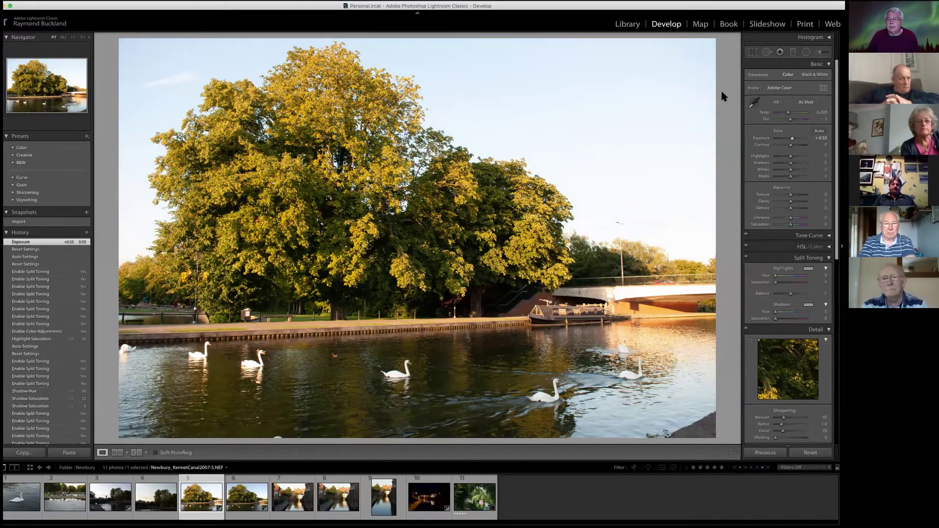
{"action": "left_click", "coordinate": [819, 132]}
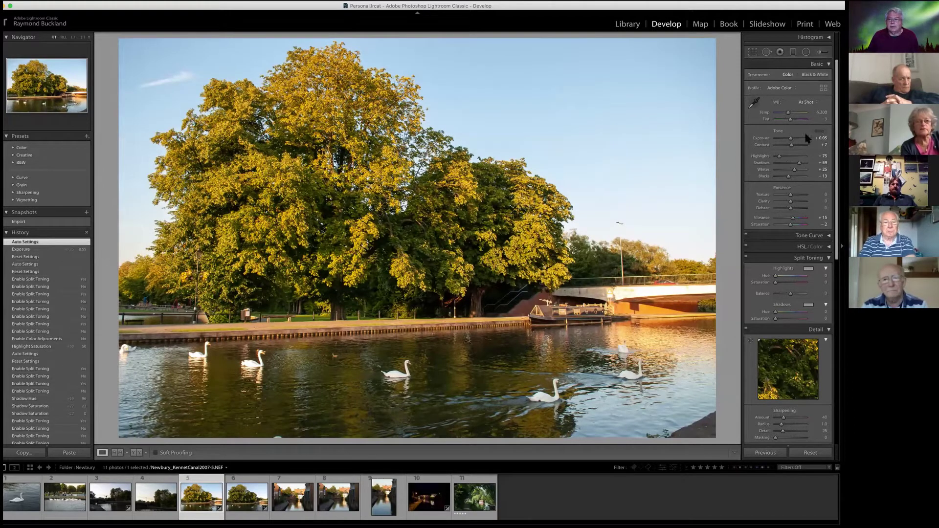
{"action": "left_click", "coordinate": [826, 452]}
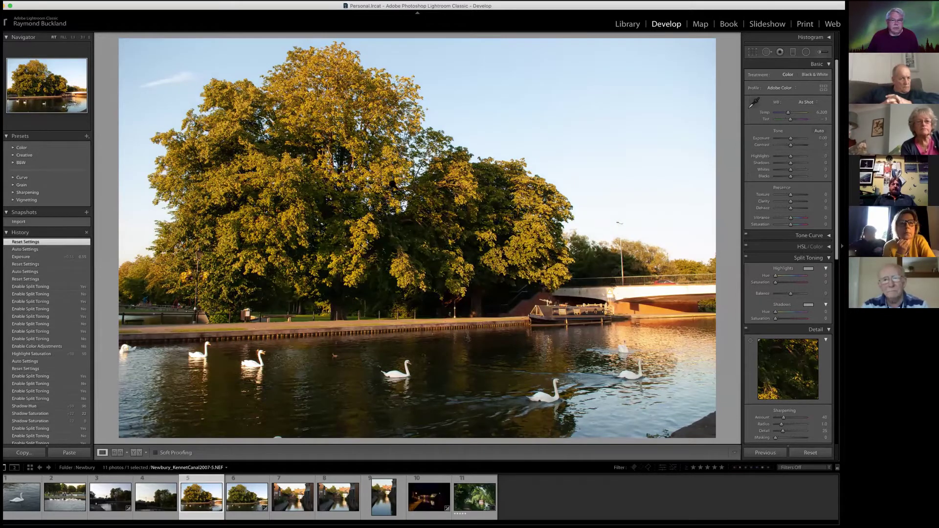
{"action": "left_click", "coordinate": [794, 139]}
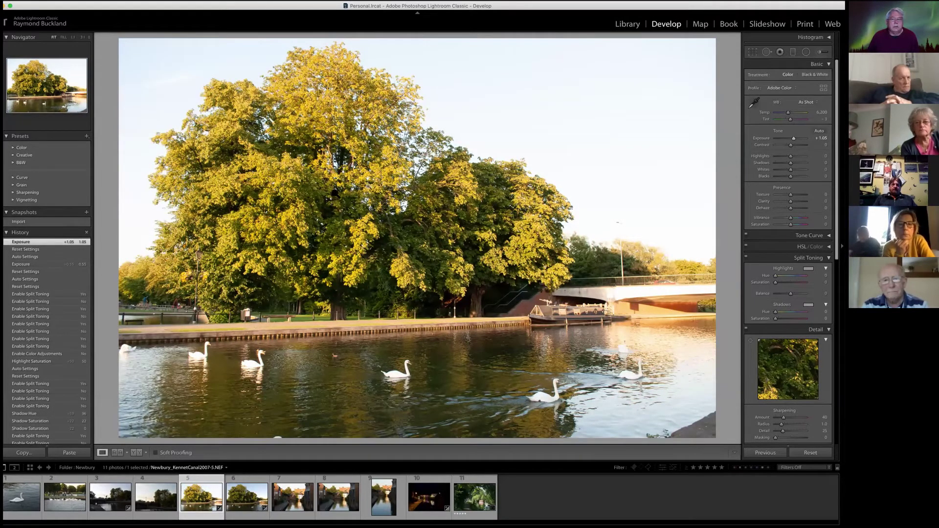
Apply automatic tone settings to the tree photo and set Clarity to +48.
{"action": "left_click", "coordinate": [820, 132]}
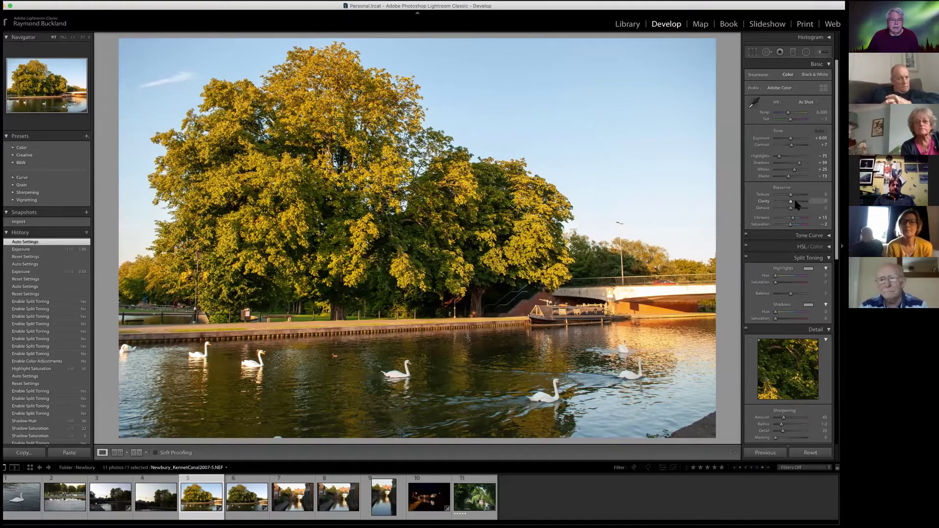
{"action": "left_click_drag", "start_coordinate": [795, 202], "coordinate": [798, 199]}
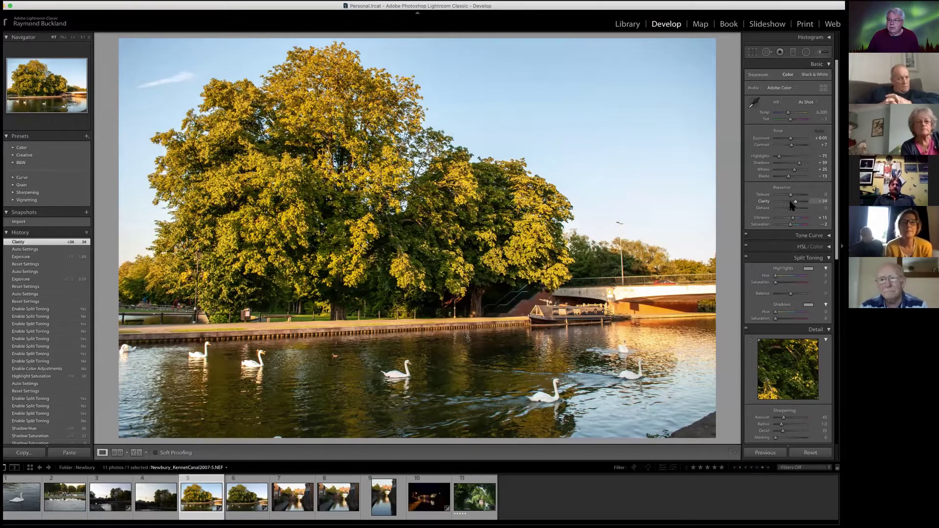
{"action": "double_click", "coordinate": [796, 201]}
{"action": "left_click_drag", "start_coordinate": [796, 202], "coordinate": [799, 202]}
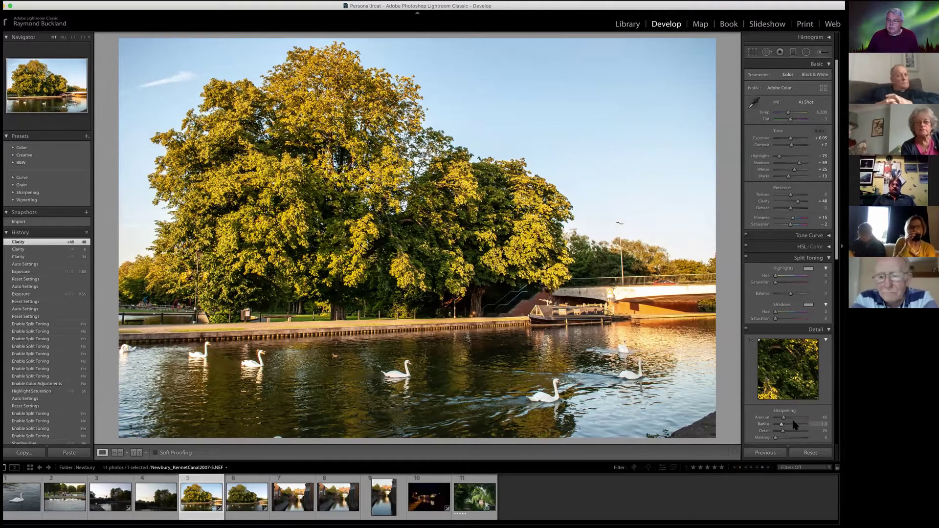
Tint the Split Toning highlights blue with hue 215 and saturation 50.
{"action": "scroll", "coordinate": [794, 425], "scroll_direction": "down", "scroll_amount": 2}
{"action": "scroll", "coordinate": [788, 346], "scroll_direction": "down", "scroll_amount": 5}
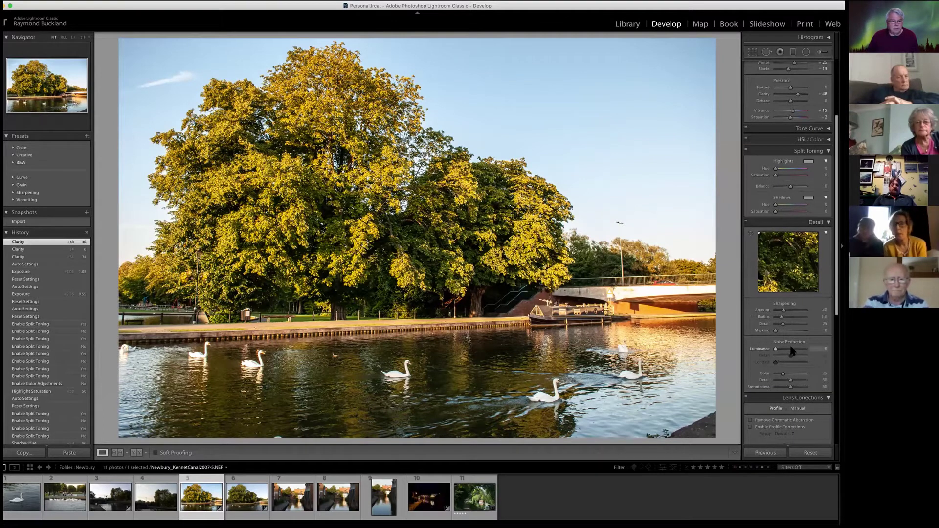
{"action": "scroll", "coordinate": [791, 352], "scroll_direction": "up", "scroll_amount": 5}
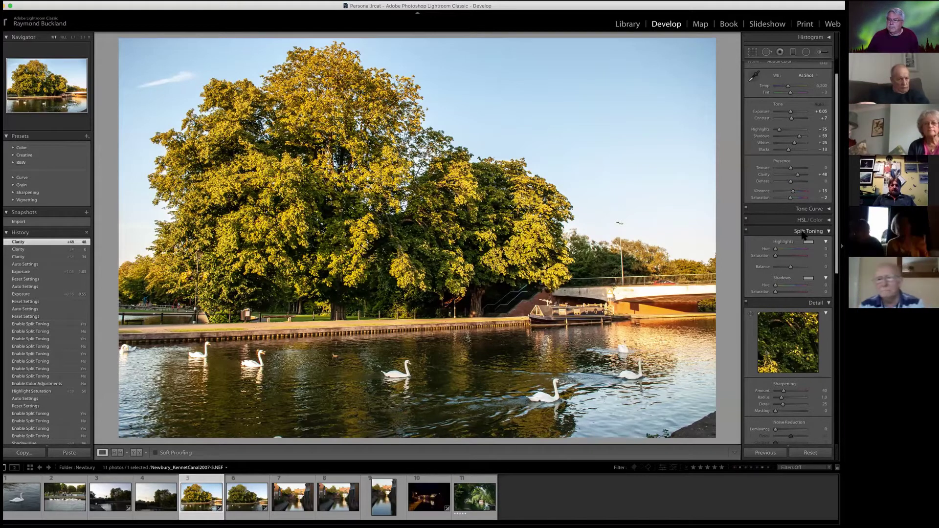
{"action": "left_click", "coordinate": [828, 233]}
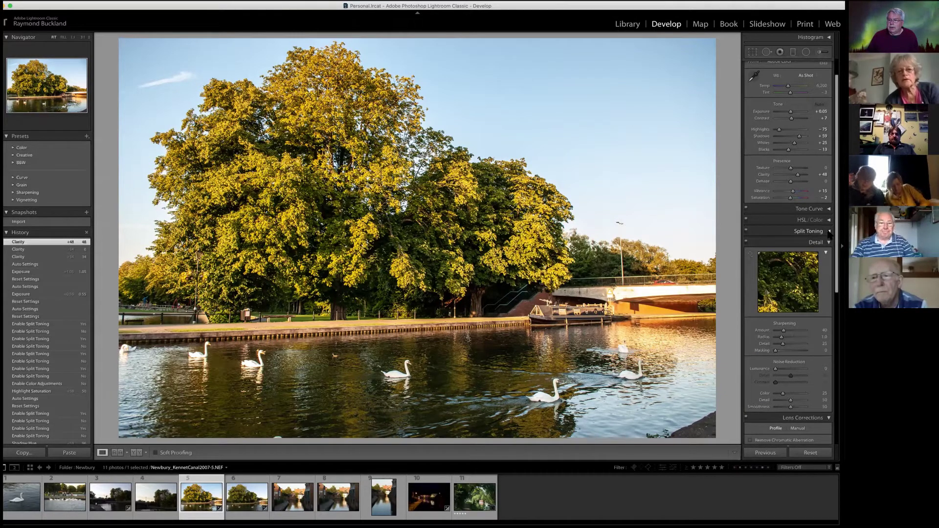
{"action": "left_click", "coordinate": [828, 232]}
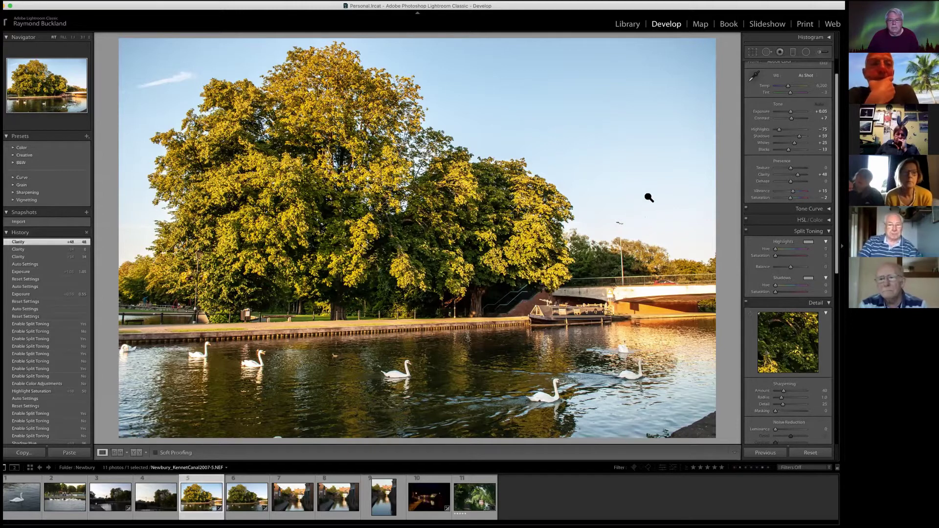
{"action": "left_click", "coordinate": [809, 243]}
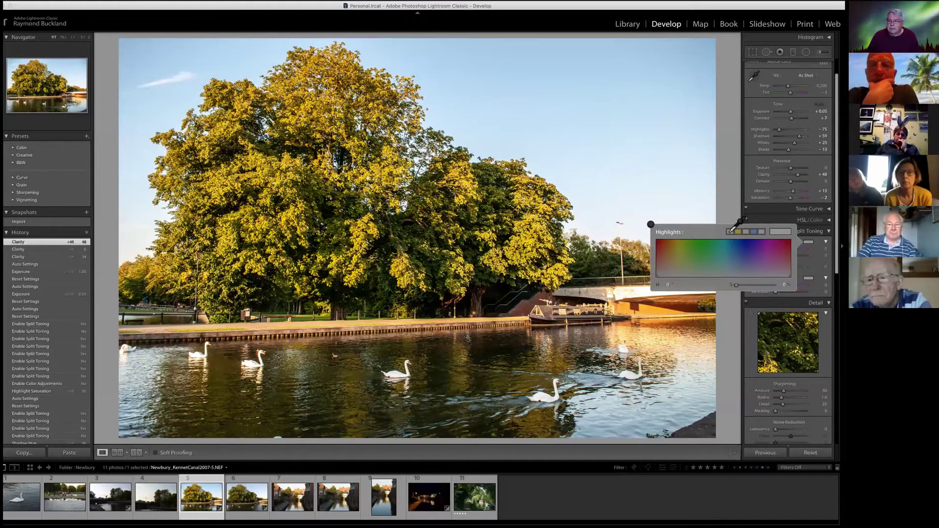
{"action": "left_click", "coordinate": [754, 232]}
{"action": "key", "text": "Return"}
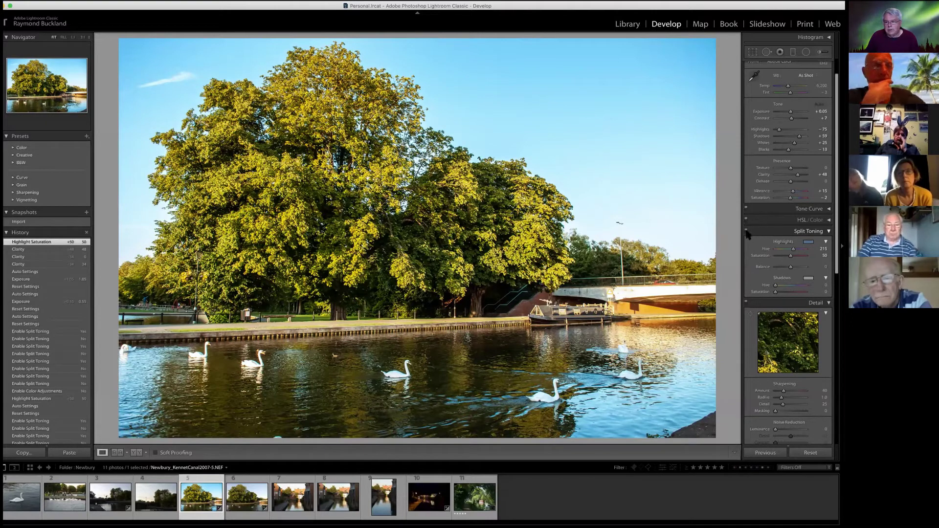
Switch Split Toning off and on repeatedly to compare the photo with and without the blue highlights, leaving it enabled.
{"action": "left_click", "coordinate": [746, 232]}
{"action": "left_click", "coordinate": [746, 232]}
{"action": "left_click", "coordinate": [746, 232]}
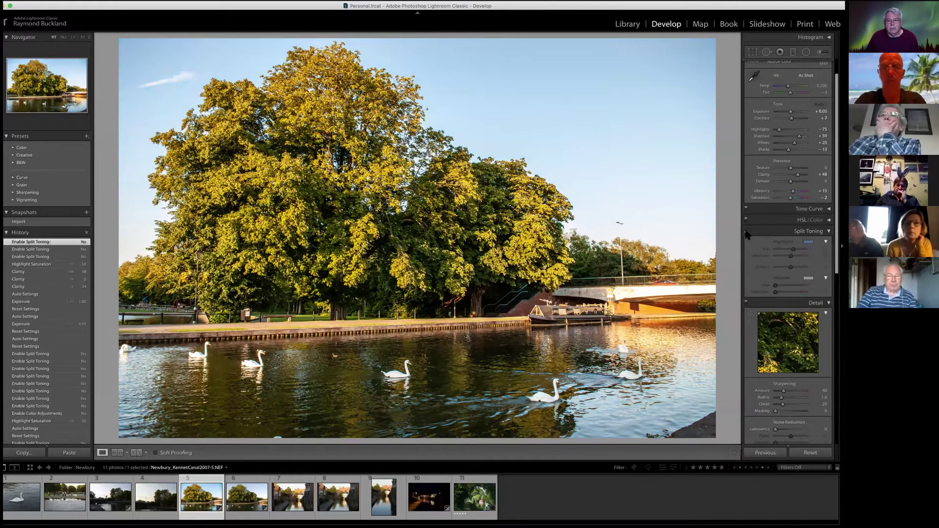
{"action": "left_click", "coordinate": [746, 232]}
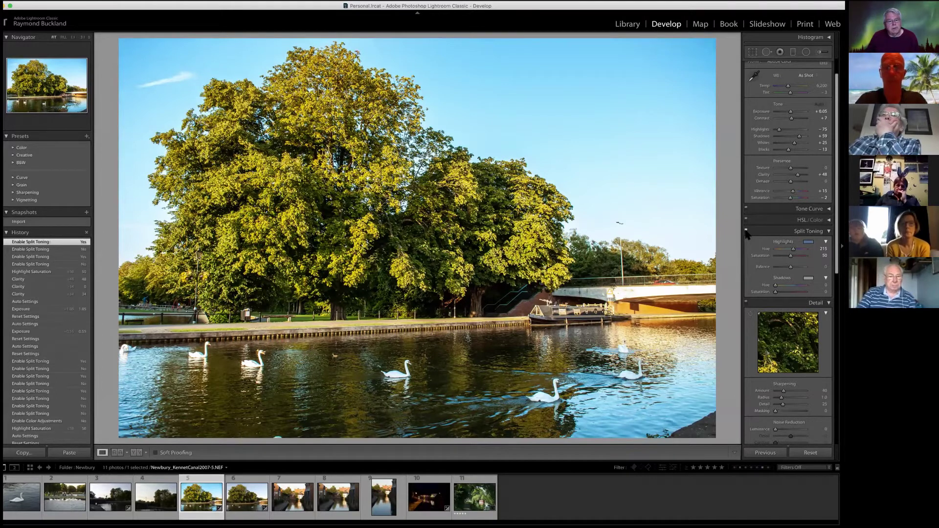
{"action": "left_click", "coordinate": [746, 231]}
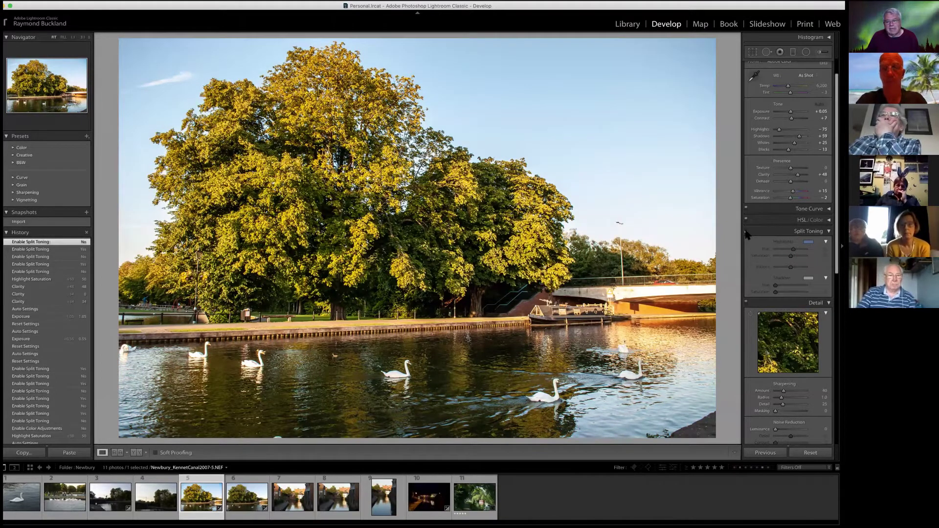
{"action": "double_click", "coordinate": [745, 232]}
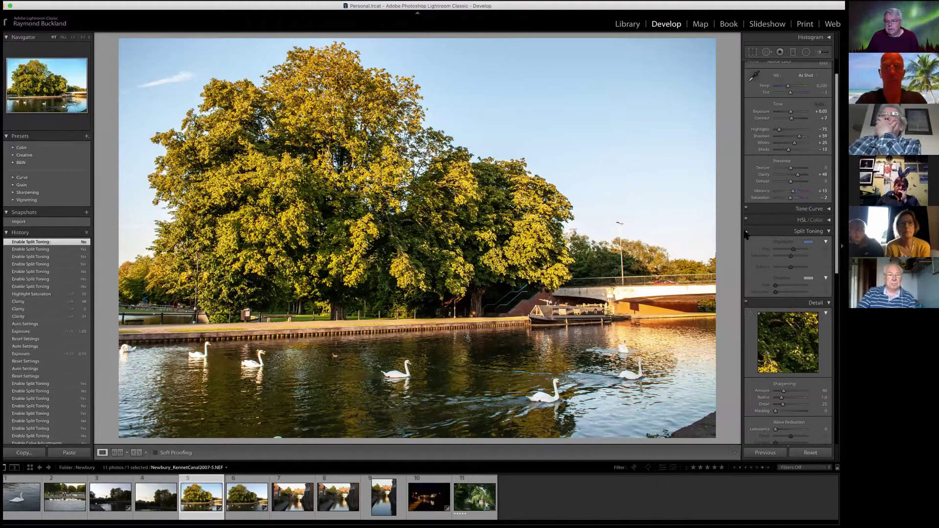
{"action": "left_click", "coordinate": [788, 270]}
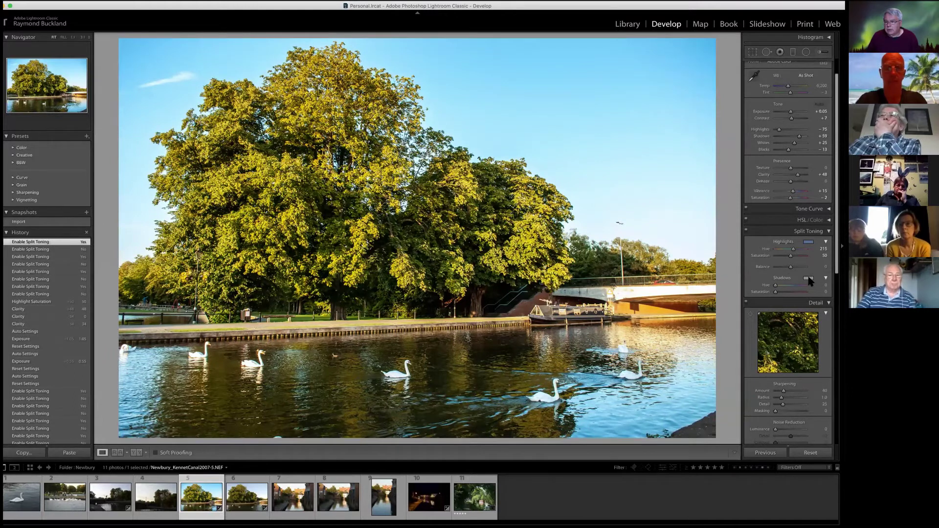
Give the Split Toning shadows a warm tint with hue 37 and saturation 22.
{"action": "left_click", "coordinate": [809, 278]}
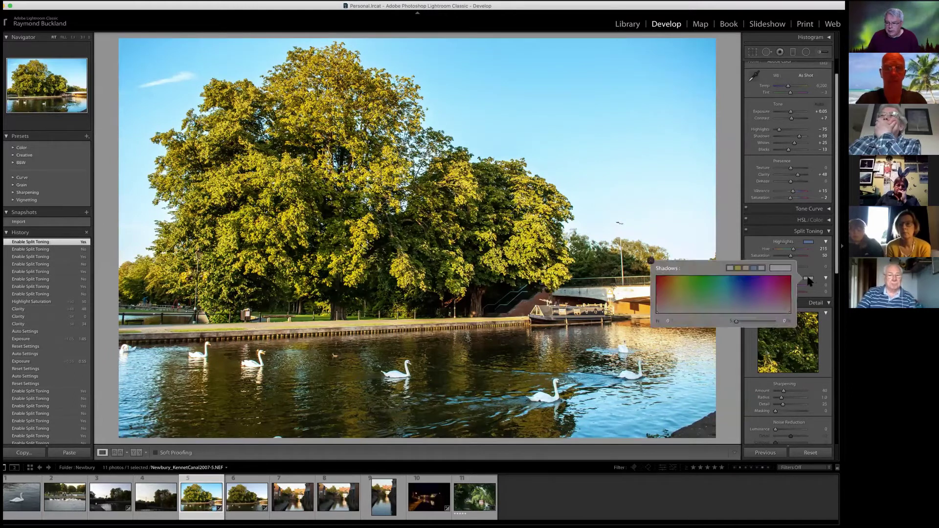
{"action": "left_click", "coordinate": [752, 246]}
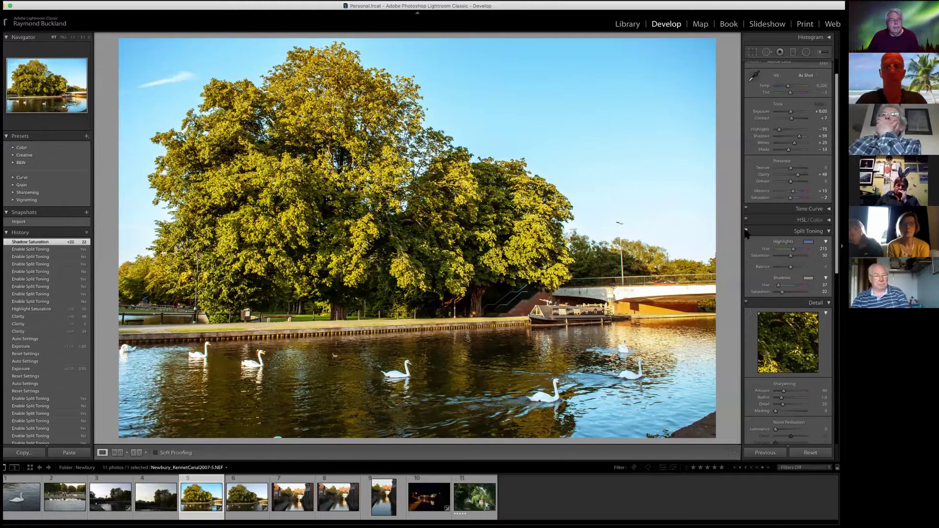
Compare the photo with and without the combined highlight and shadow tints, leaving Split Toning enabled.
{"action": "left_click", "coordinate": [746, 232]}
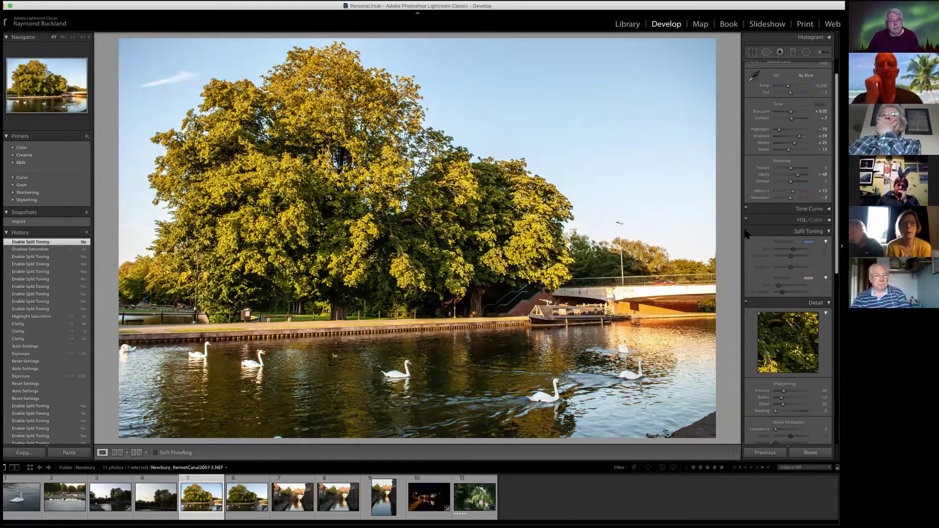
{"action": "left_click", "coordinate": [746, 231]}
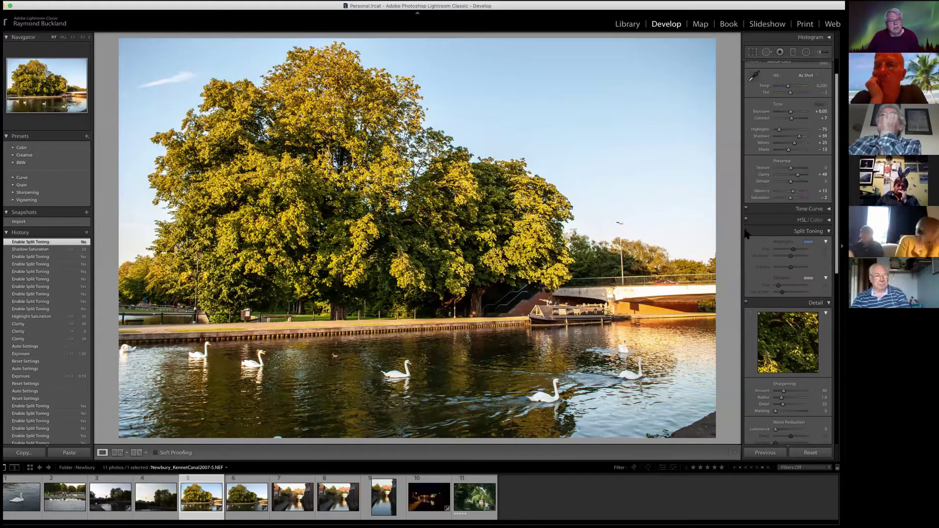
{"action": "left_click", "coordinate": [746, 231]}
{"action": "left_click", "coordinate": [745, 231]}
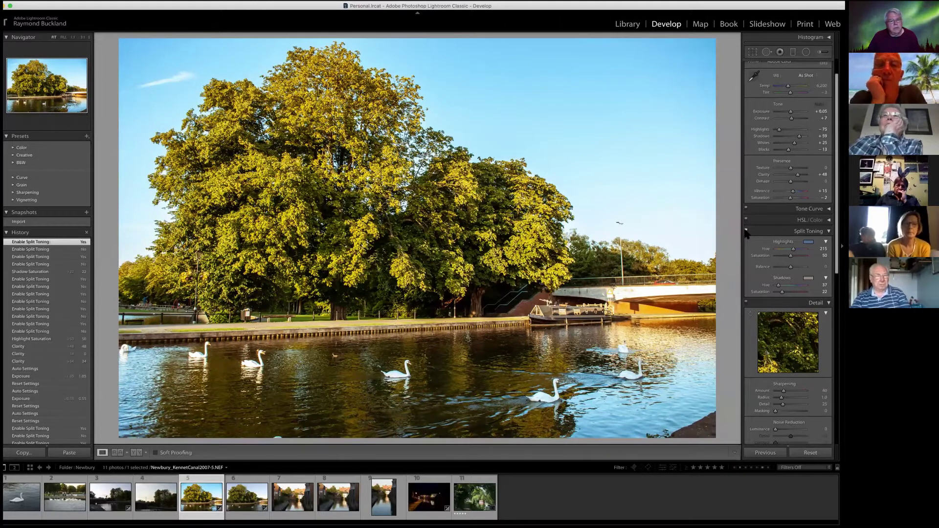
{"action": "left_click", "coordinate": [746, 232]}
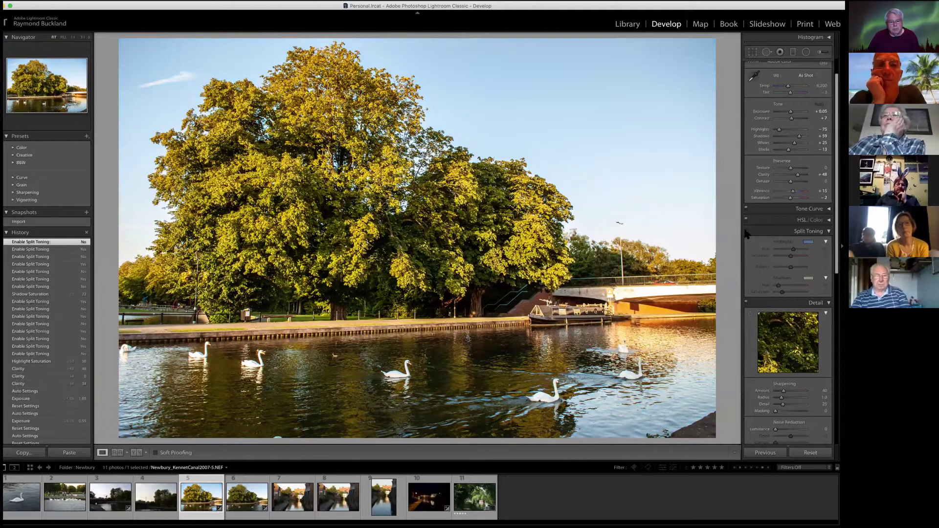
{"action": "left_click", "coordinate": [745, 231]}
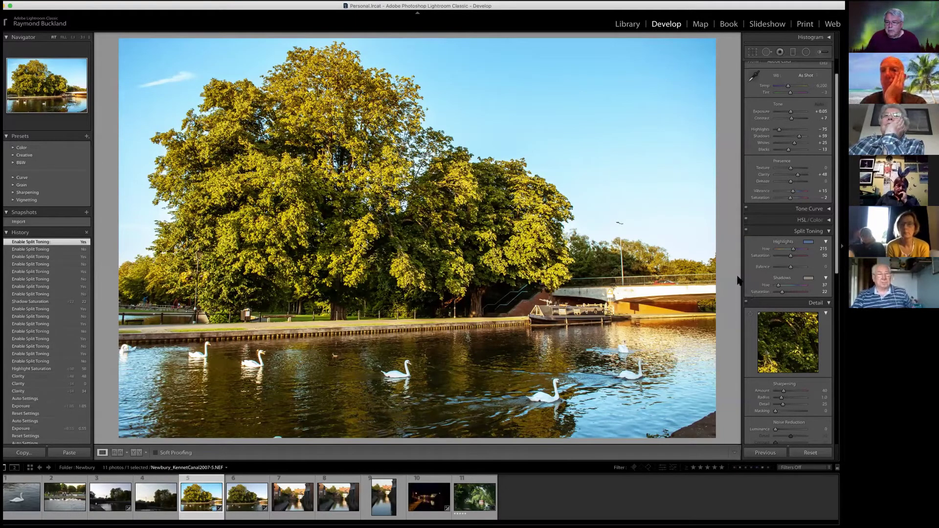
Try stronger warm tints for the Split Toning shadows, ending at hue 43 and saturation 47.
{"action": "left_click", "coordinate": [808, 278]}
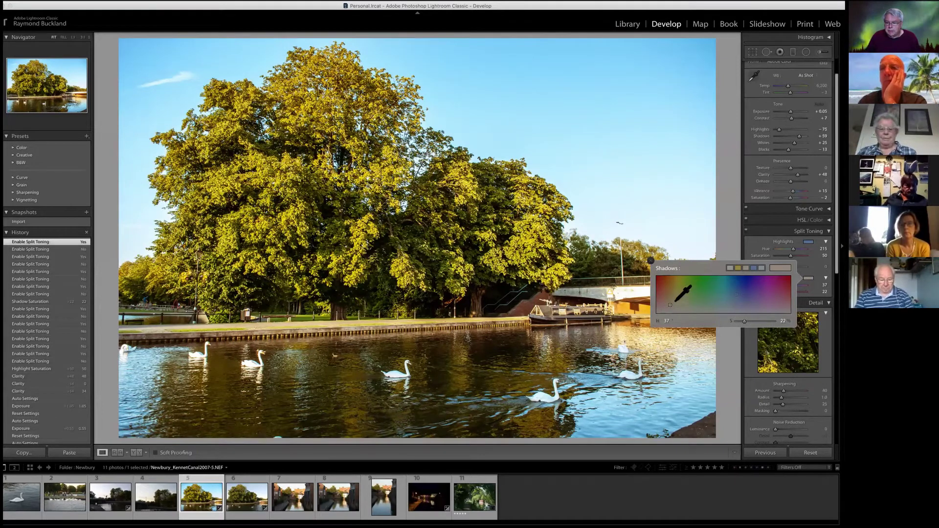
{"action": "left_click", "coordinate": [669, 306]}
{"action": "left_click_drag", "start_coordinate": [680, 296], "coordinate": [663, 285]}
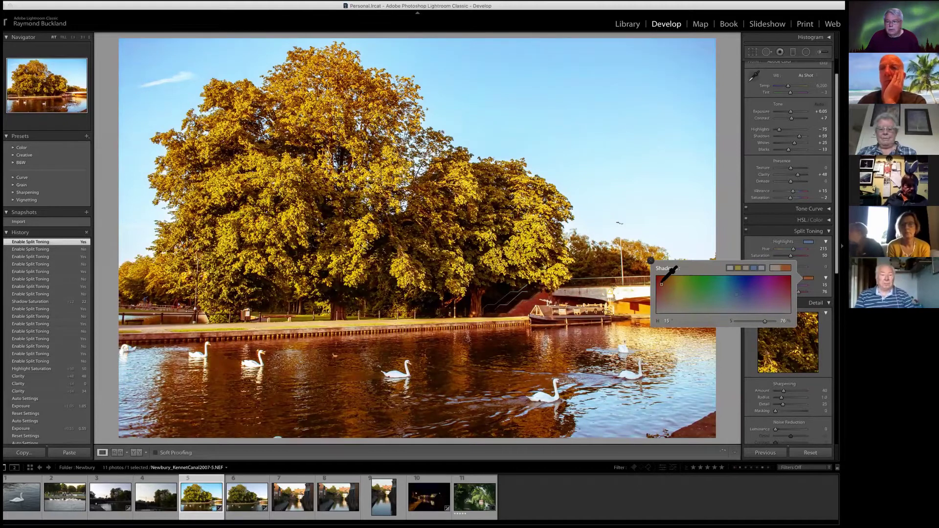
{"action": "left_click_drag", "start_coordinate": [661, 283], "coordinate": [672, 296]}
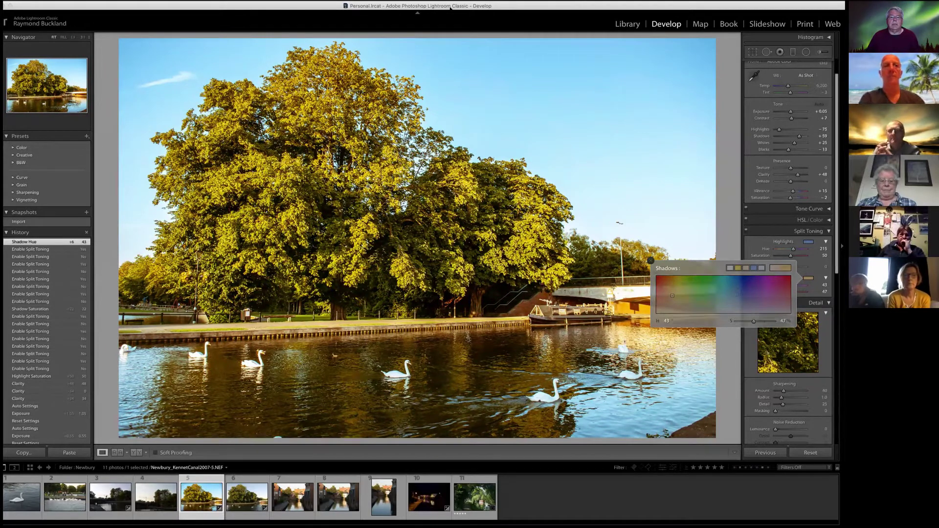
{"action": "left_click", "coordinate": [594, 123]}
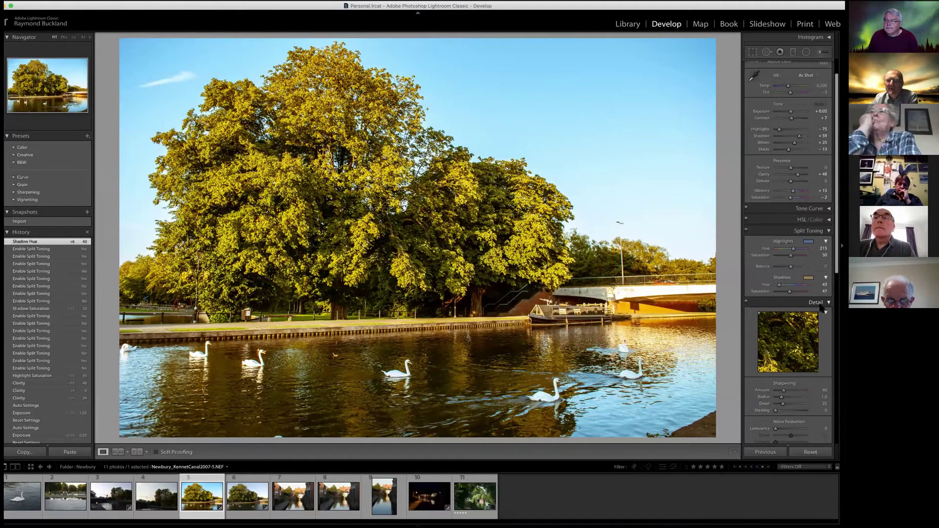
Change the Split Toning shadows to a blue tint with hue 215 and saturation 50.
{"action": "left_click", "coordinate": [808, 279]}
{"action": "left_click_drag", "start_coordinate": [761, 258], "coordinate": [788, 253]}
Change the Split Toning highlights to a yellow tint with hue 52 and saturation 64.
{"action": "left_click", "coordinate": [810, 243]}
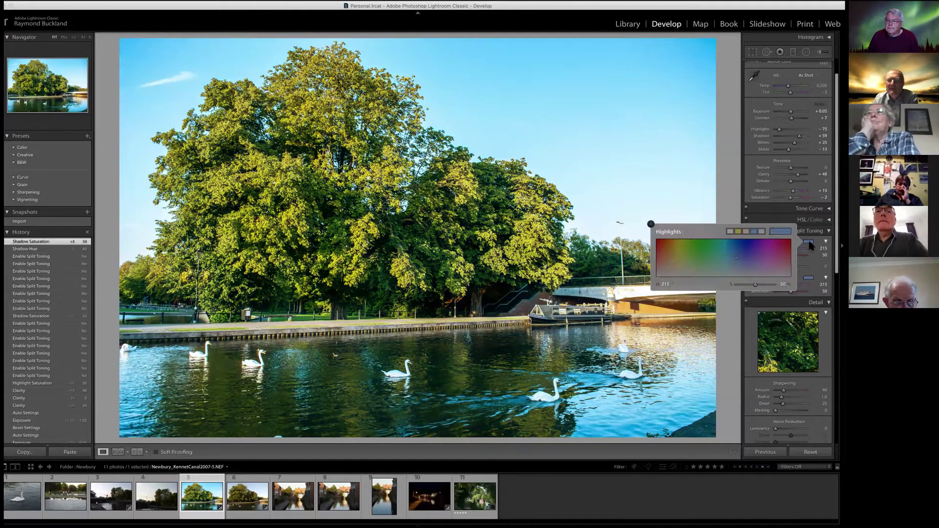
{"action": "left_click", "coordinate": [739, 230]}
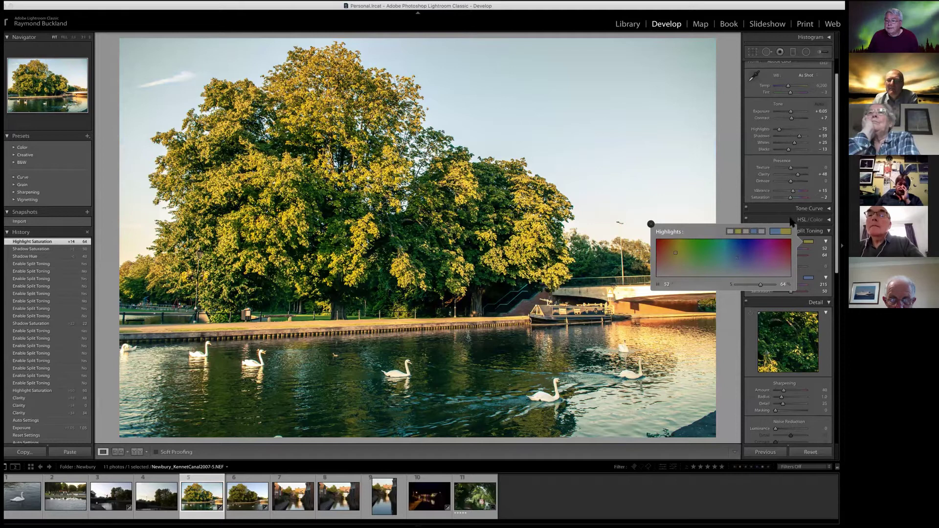
{"action": "left_click", "coordinate": [783, 232]}
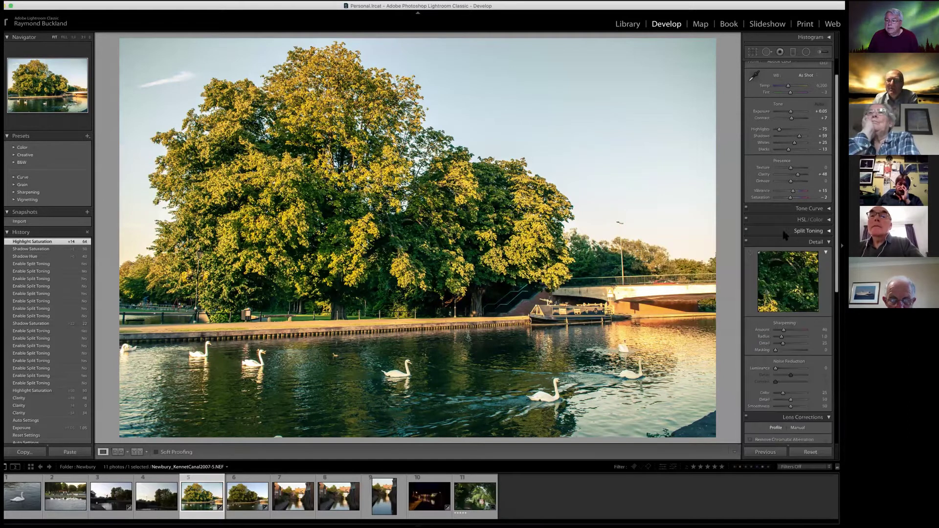
Compare the photo with and without the yellow highlight and blue shadow tints, leaving Split Toning enabled.
{"action": "left_click", "coordinate": [747, 231]}
{"action": "left_click", "coordinate": [747, 231]}
{"action": "left_click", "coordinate": [746, 231]}
{"action": "left_click", "coordinate": [746, 231]}
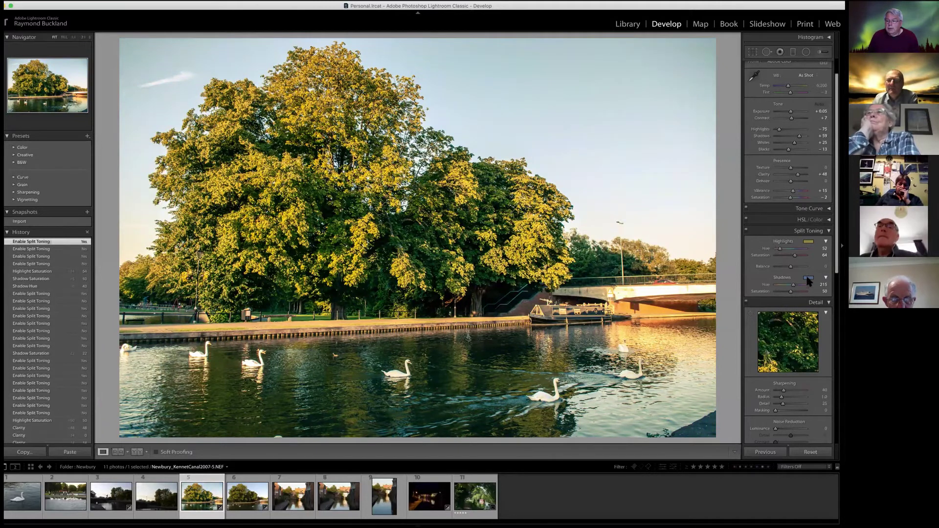
Try orange, purple and blue tints for the Split Toning highlights, ending on a pinkish red with hue 345 and saturation 82.
{"action": "left_click", "coordinate": [807, 243]}
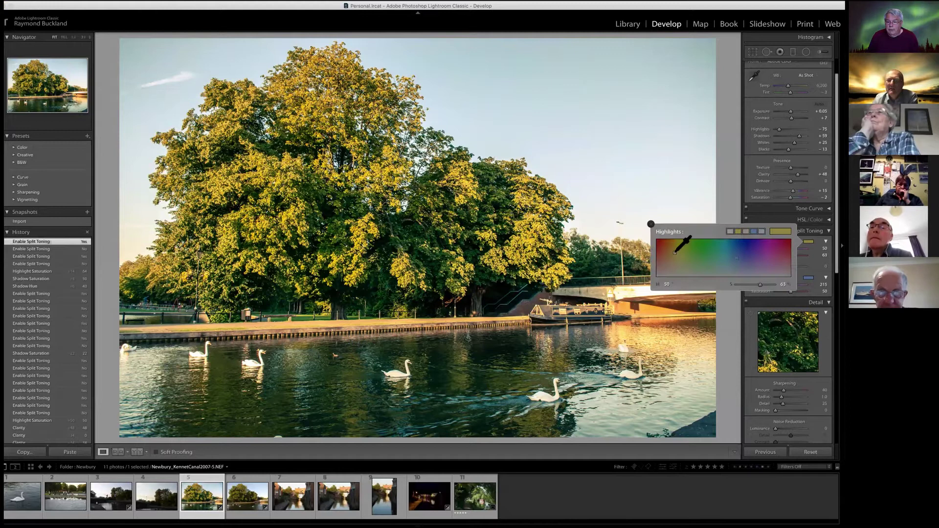
{"action": "left_click_drag", "start_coordinate": [675, 252], "coordinate": [666, 246]}
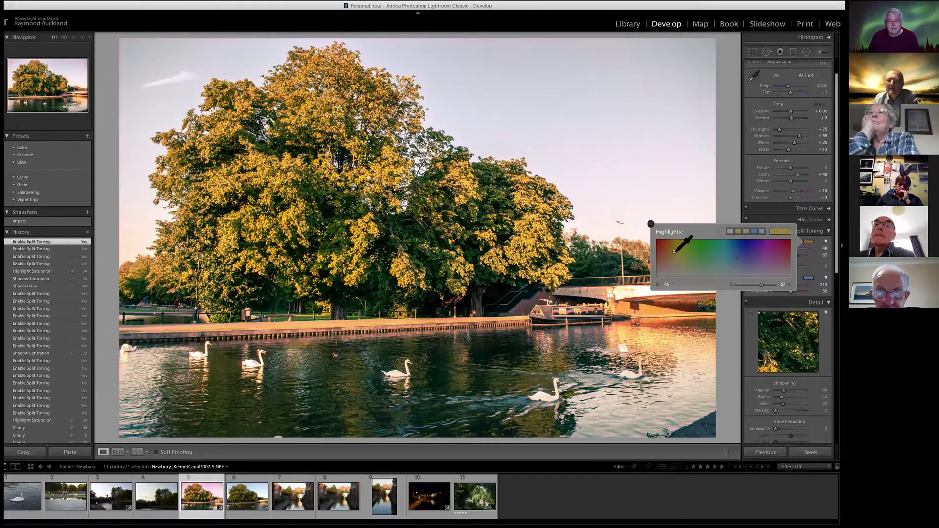
{"action": "left_click_drag", "start_coordinate": [695, 248], "coordinate": [777, 248]}
{"action": "left_click", "coordinate": [751, 249]}
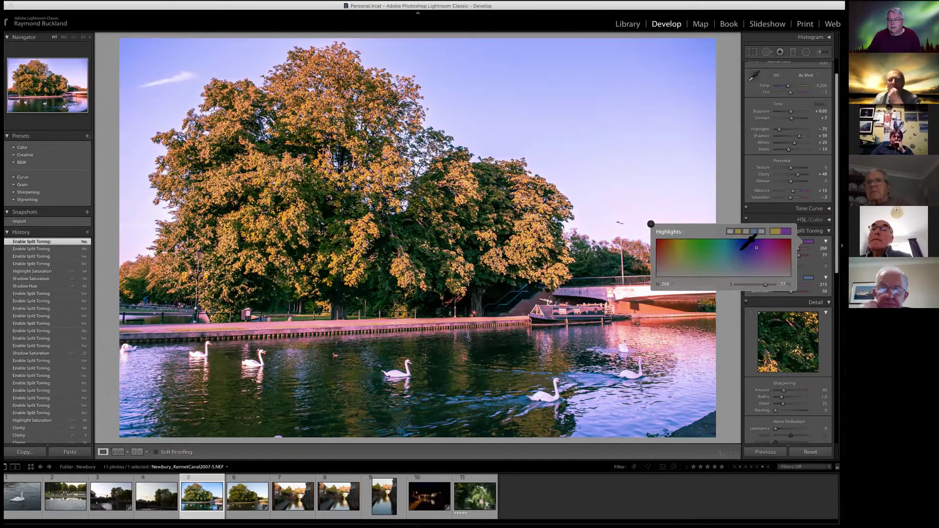
{"action": "left_click", "coordinate": [741, 248]}
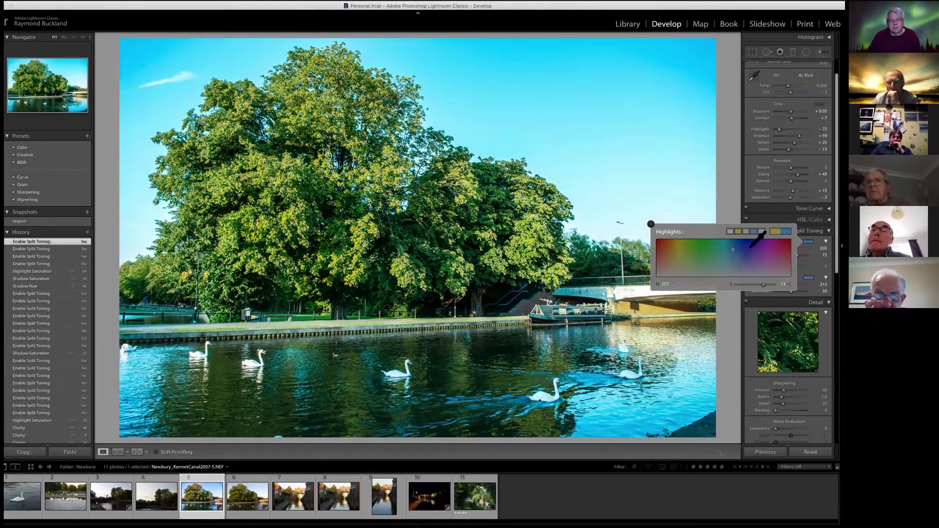
{"action": "left_click", "coordinate": [746, 249]}
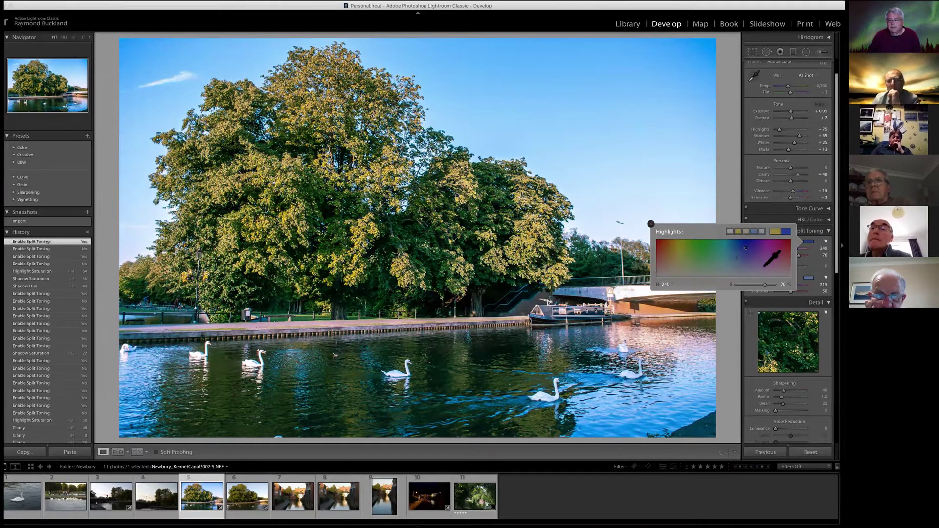
{"action": "left_click", "coordinate": [765, 265]}
{"action": "left_click", "coordinate": [781, 252]}
{"action": "left_click_drag", "start_coordinate": [786, 245], "coordinate": [785, 245]}
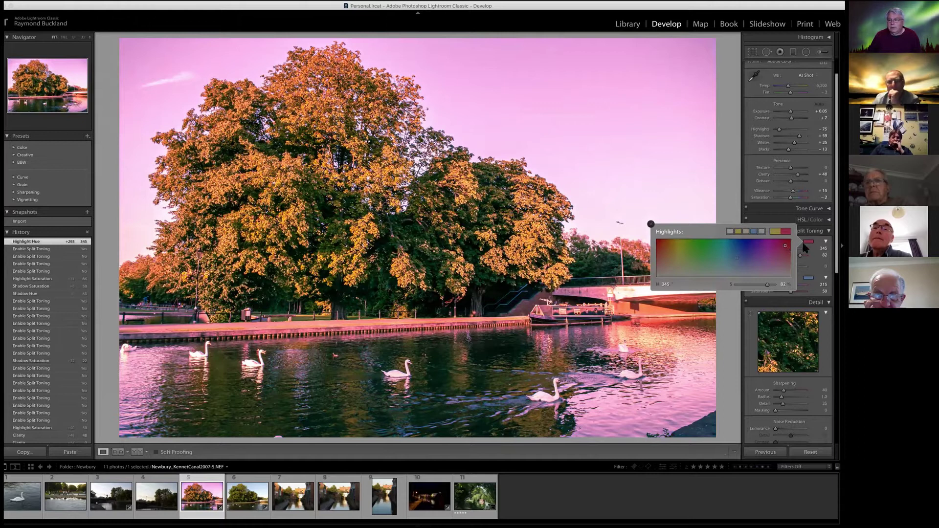
Give the Split Toning shadows a green tint with hue 94 and saturation 66.
{"action": "left_click", "coordinate": [808, 278]}
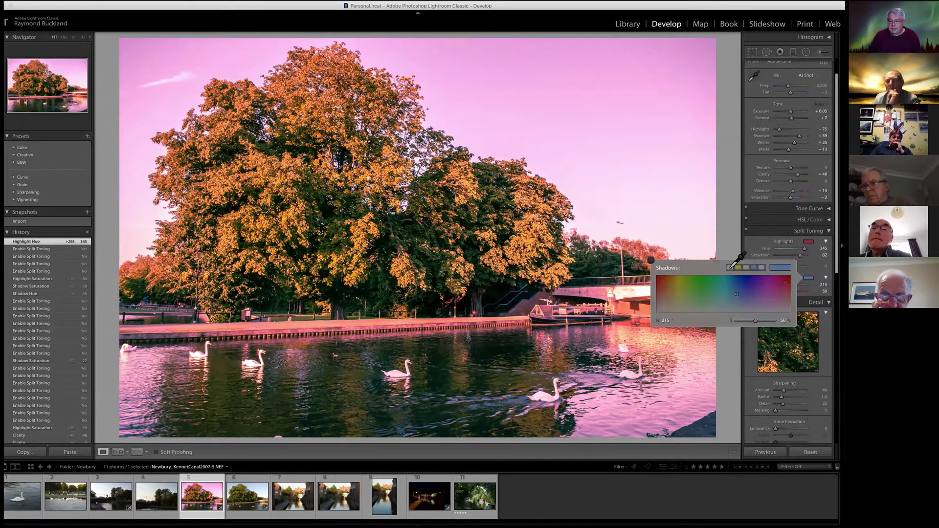
{"action": "left_click_drag", "start_coordinate": [731, 284], "coordinate": [691, 288]}
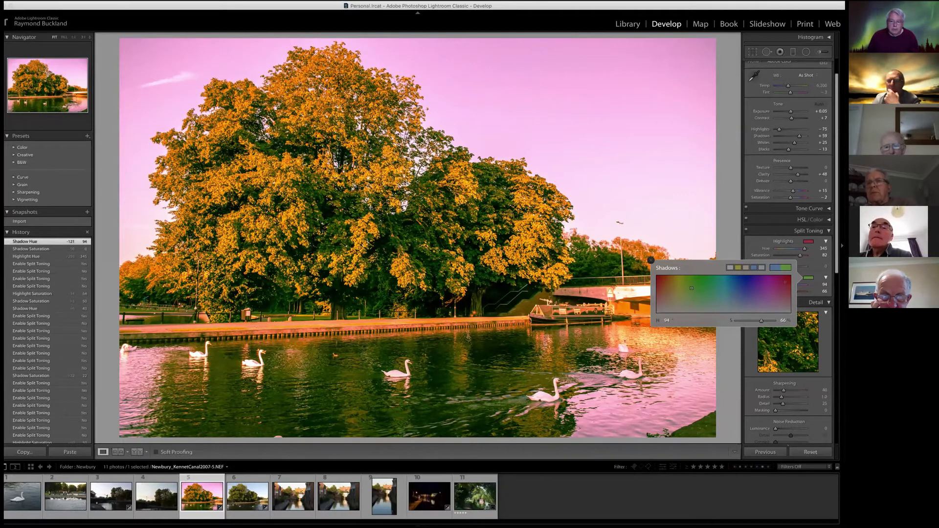
{"action": "left_click", "coordinate": [766, 230]}
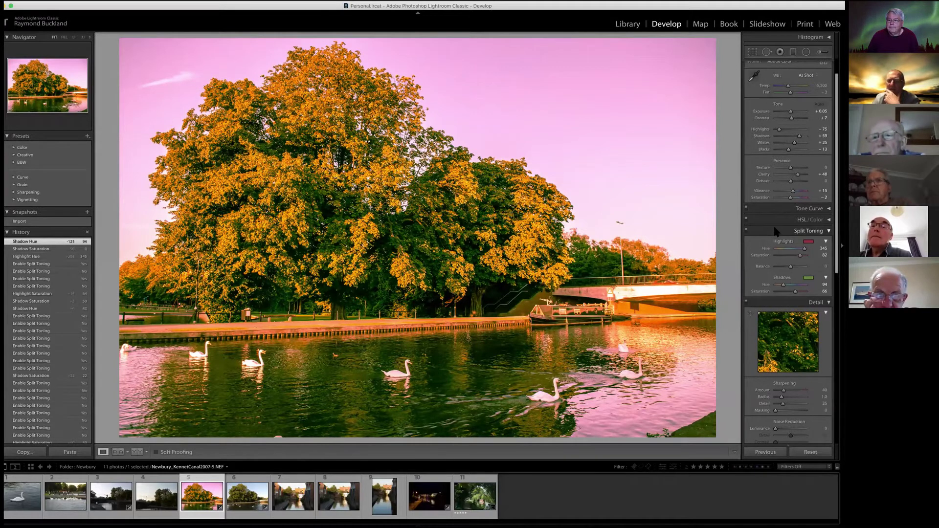
Turn on Solo Mode for the develop adjustment sections and expand Lens Corrections.
{"action": "right_click", "coordinate": [775, 231]}
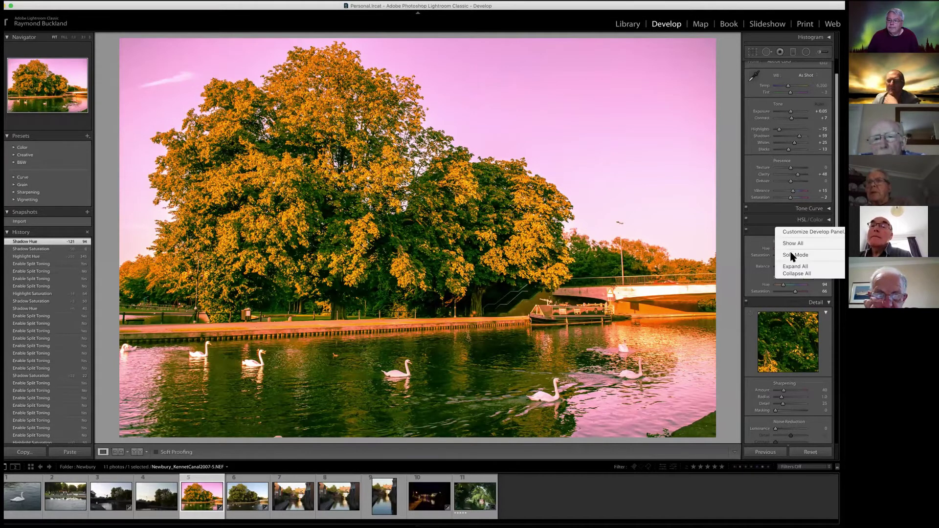
{"action": "left_click", "coordinate": [793, 255]}
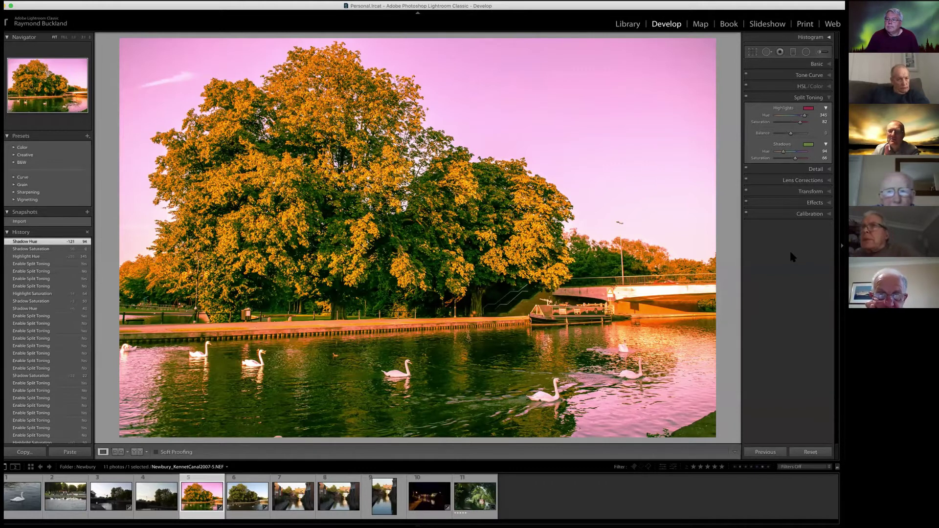
{"action": "left_click", "coordinate": [830, 185]}
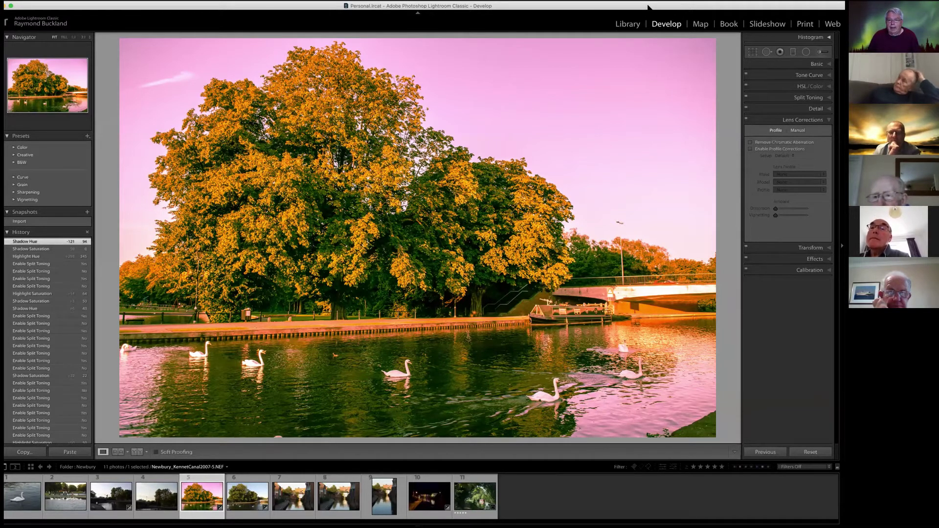
{"action": "double_click", "coordinate": [648, 7]}
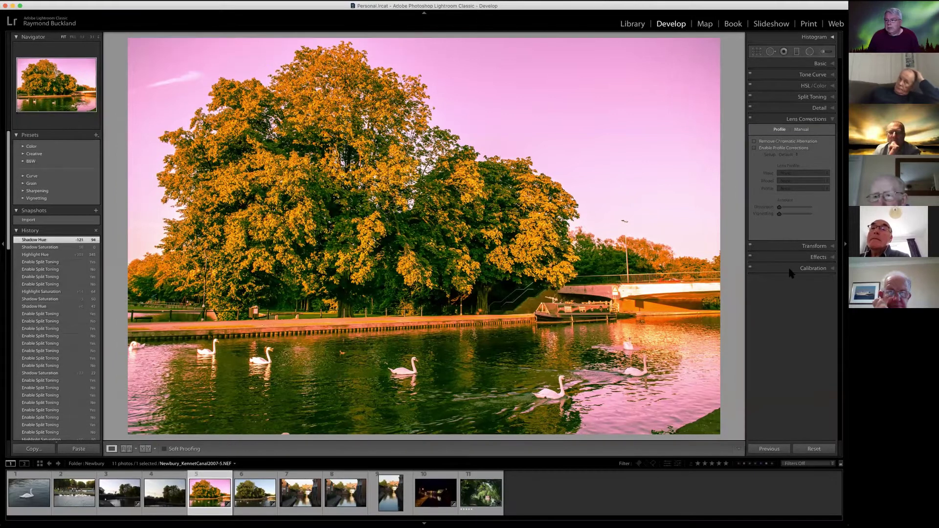
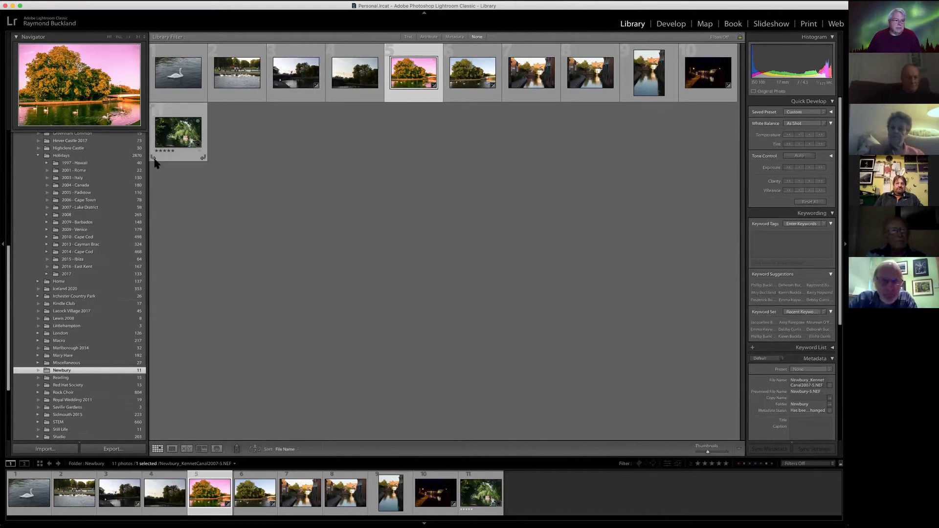
Browse the photo library folders and show the contents of the Donnington Castle folder.
{"action": "scroll", "coordinate": [78, 267], "scroll_direction": "up", "scroll_amount": 6}
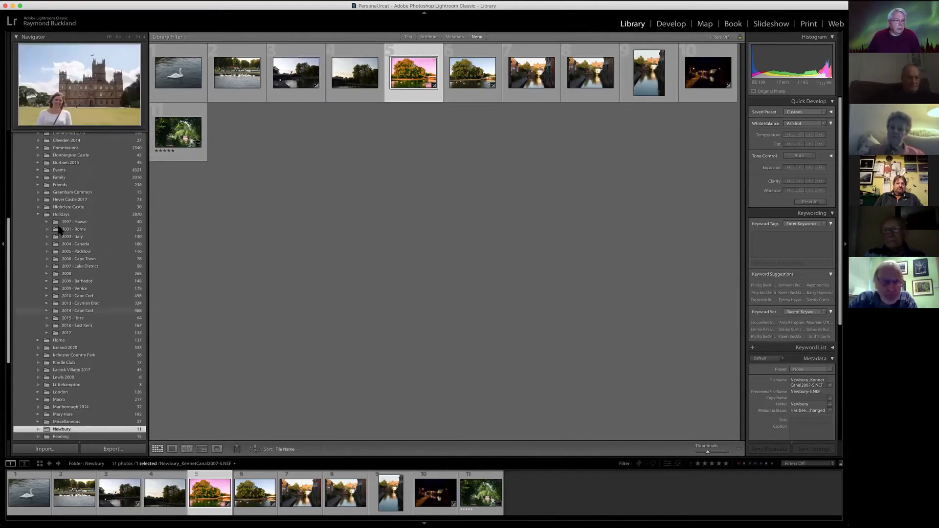
{"action": "scroll", "coordinate": [59, 253], "scroll_direction": "up", "scroll_amount": 10}
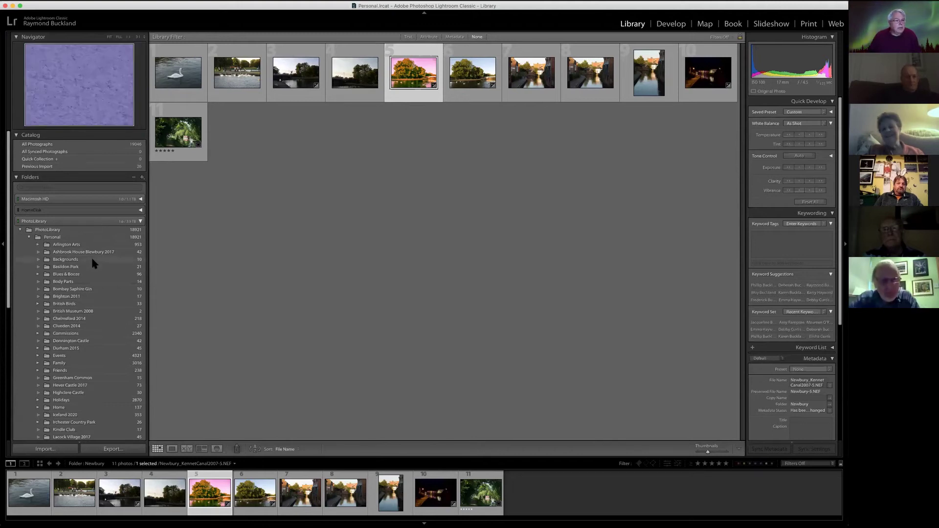
{"action": "scroll", "coordinate": [92, 256], "scroll_direction": "down", "scroll_amount": 5}
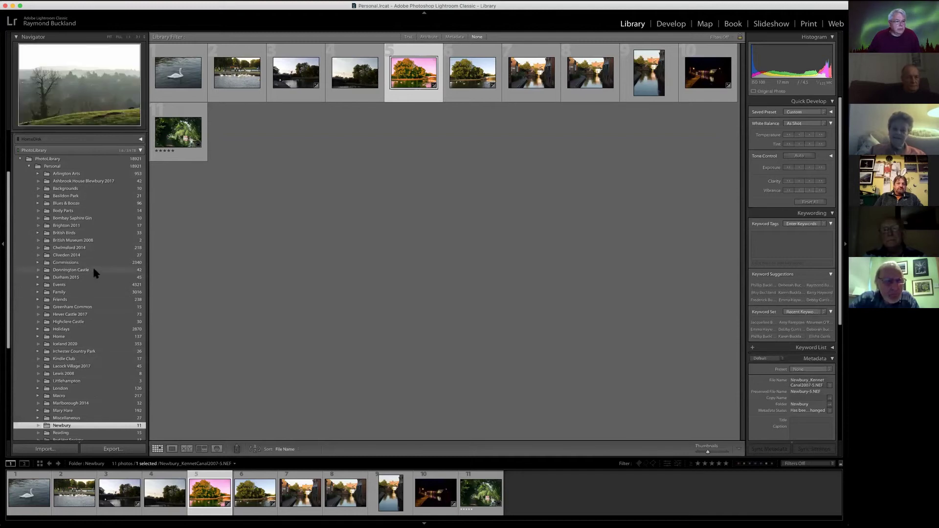
{"action": "scroll", "coordinate": [93, 268], "scroll_direction": "down", "scroll_amount": 1}
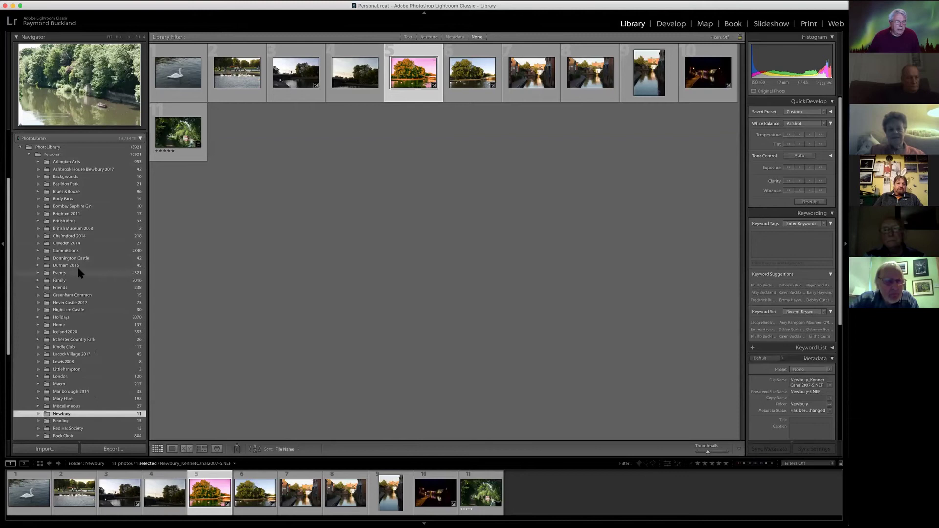
{"action": "left_click", "coordinate": [80, 259]}
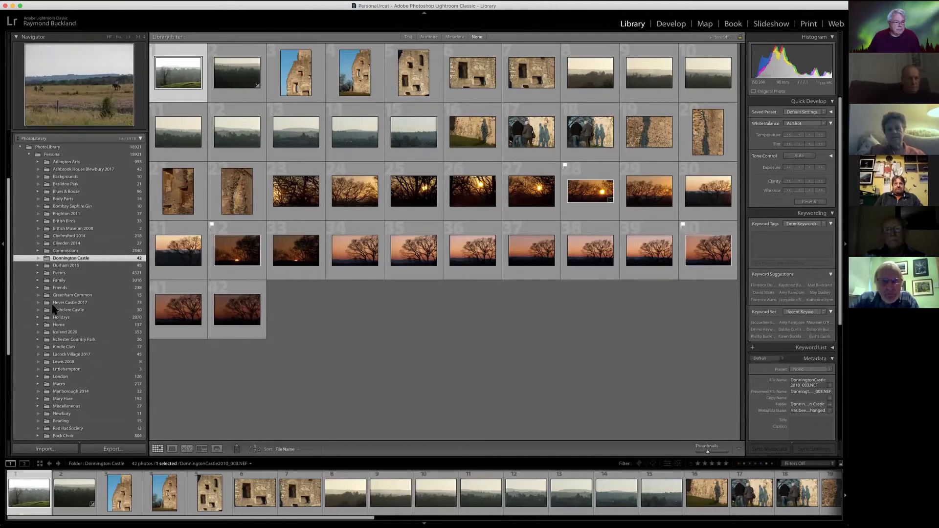
Open the FAB1 2008 folder inside Events and view the head-on photo of the pink car enlarged.
{"action": "left_click", "coordinate": [38, 273]}
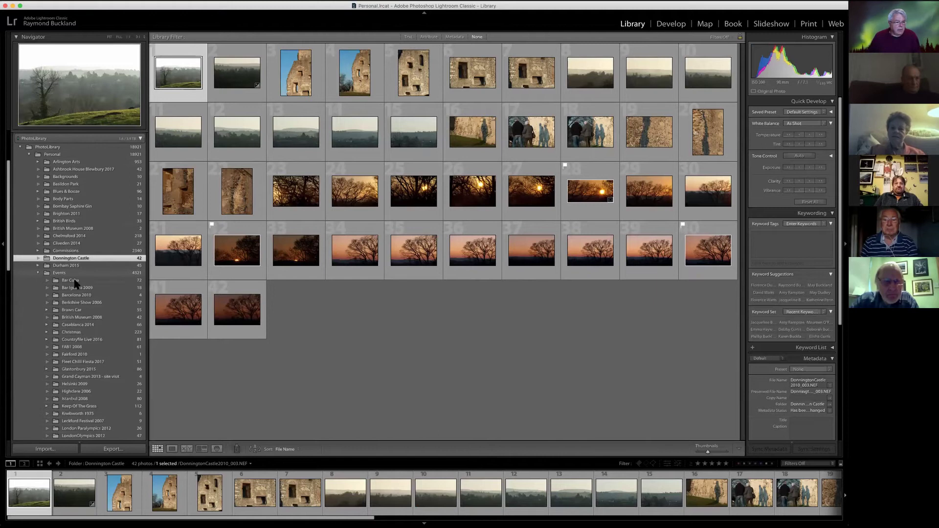
{"action": "scroll", "coordinate": [82, 338], "scroll_direction": "down", "scroll_amount": 3}
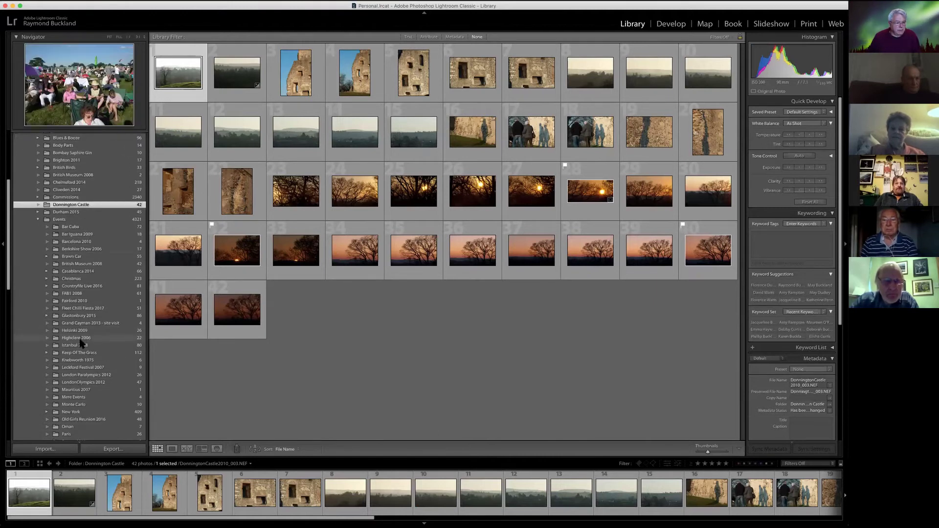
{"action": "left_click", "coordinate": [75, 294]}
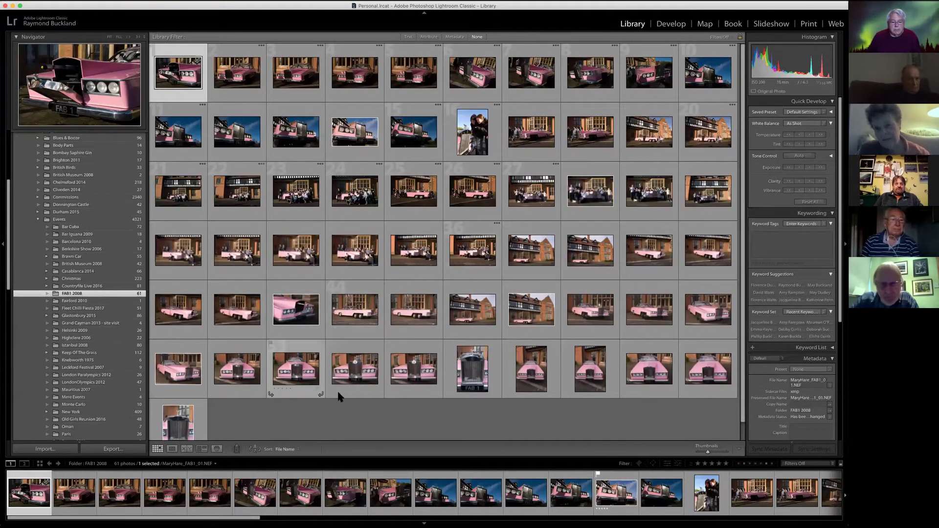
{"action": "left_click", "coordinate": [295, 373]}
{"action": "double_click", "coordinate": [295, 373]}
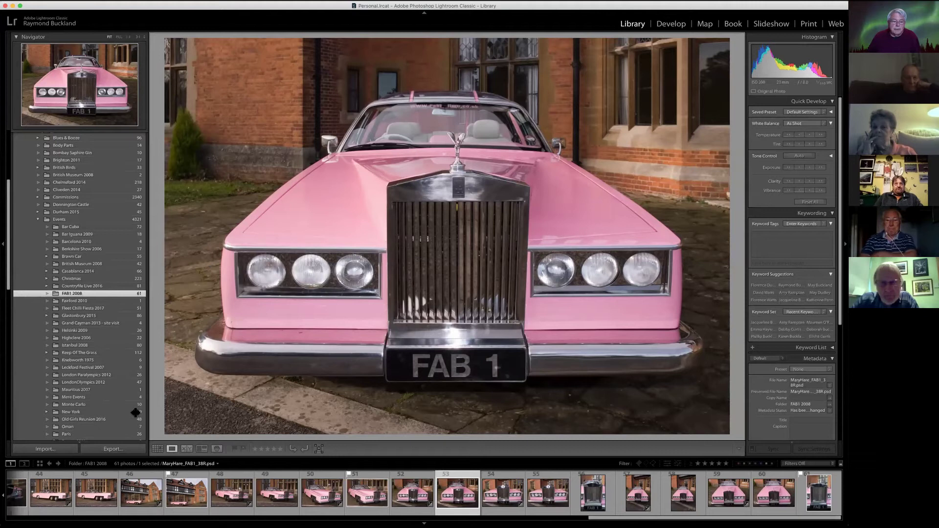
Go back to the thumbnail grid and open the five-star low-angle photo of the pink FAB 1 car in Develop.
{"action": "left_click", "coordinate": [159, 448]}
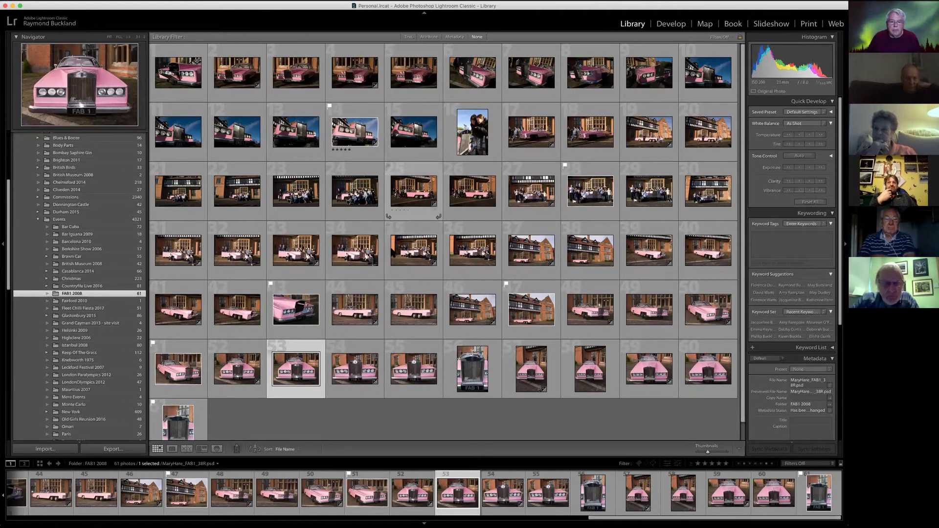
{"action": "left_click", "coordinate": [355, 131]}
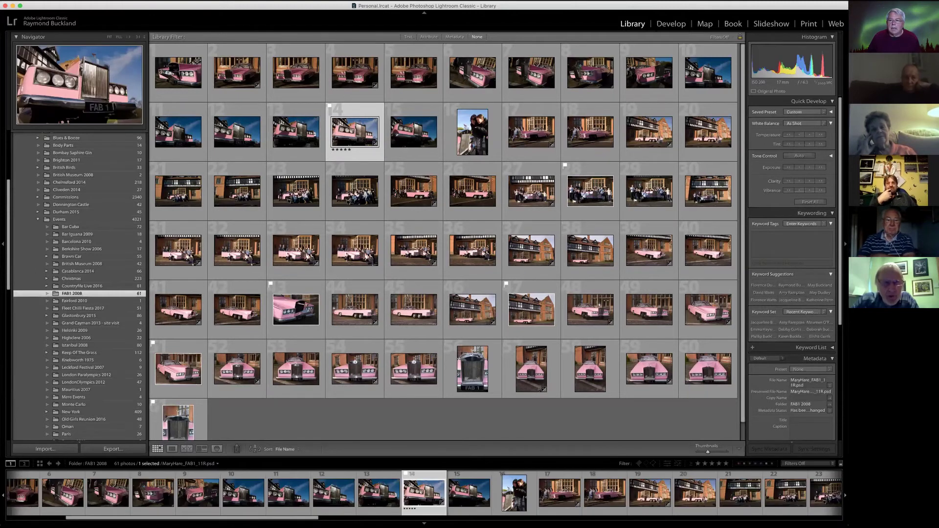
{"action": "key", "text": "d"}
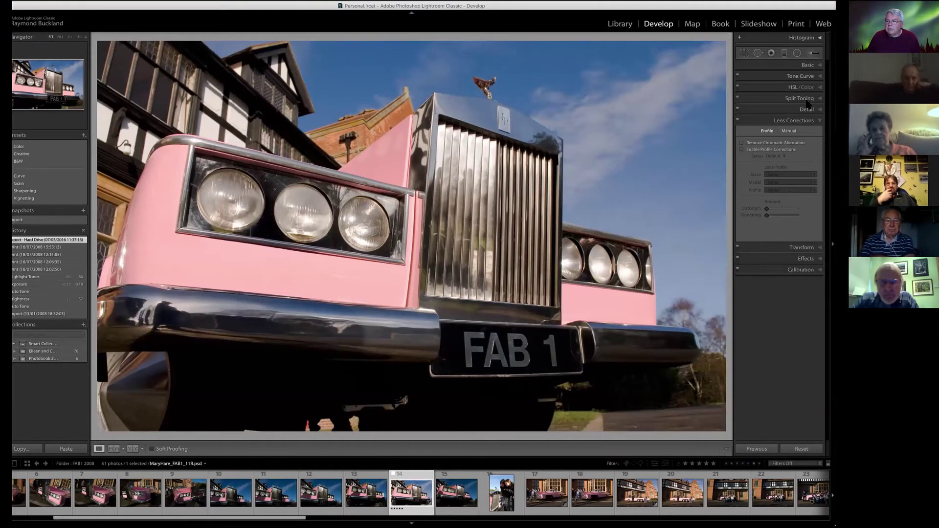
Review the Solo Mode option of the develop adjustment sections and collapse Lens Corrections.
{"action": "right_click", "coordinate": [794, 121]}
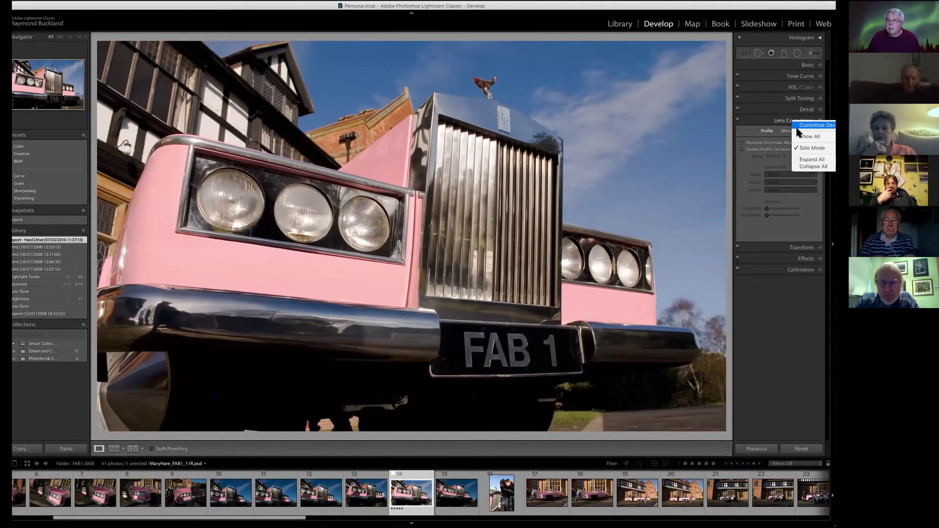
{"action": "left_click", "coordinate": [810, 146]}
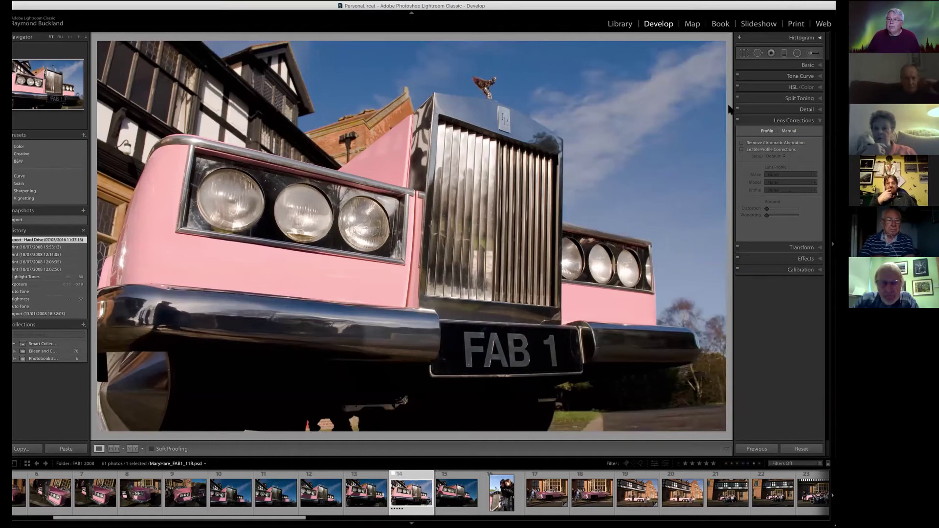
{"action": "left_click", "coordinate": [820, 121]}
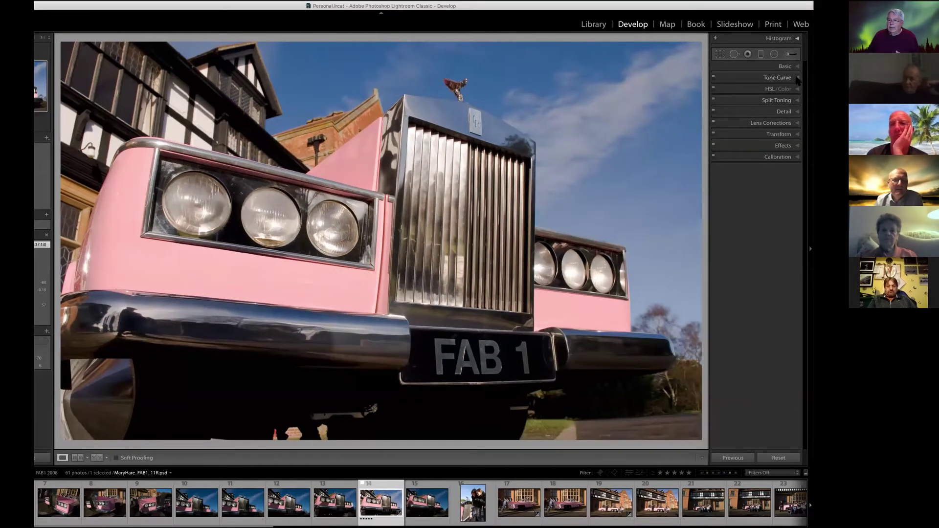
Expand the Basic adjustments for the pink car photo and review the white balance presets without choosing another one.
{"action": "left_click", "coordinate": [798, 78]}
{"action": "left_click", "coordinate": [783, 66]}
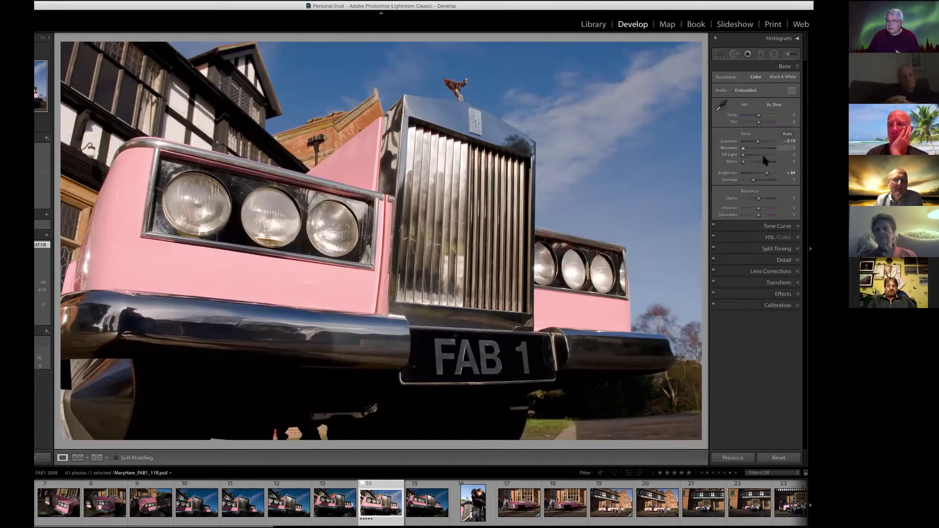
{"action": "left_click", "coordinate": [776, 106]}
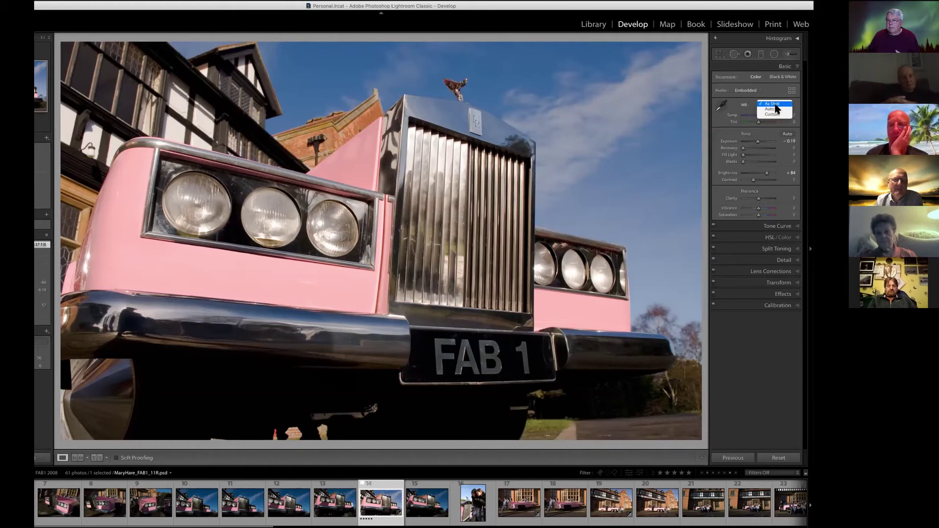
{"action": "left_click", "coordinate": [749, 350]}
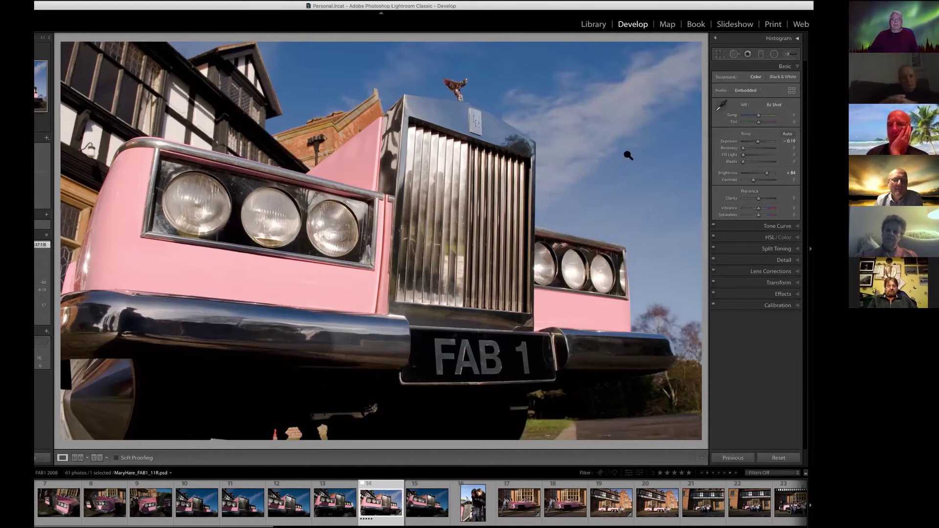
Enlarge the window so all side panels show and return to the Library module.
{"action": "double_click", "coordinate": [521, 7]}
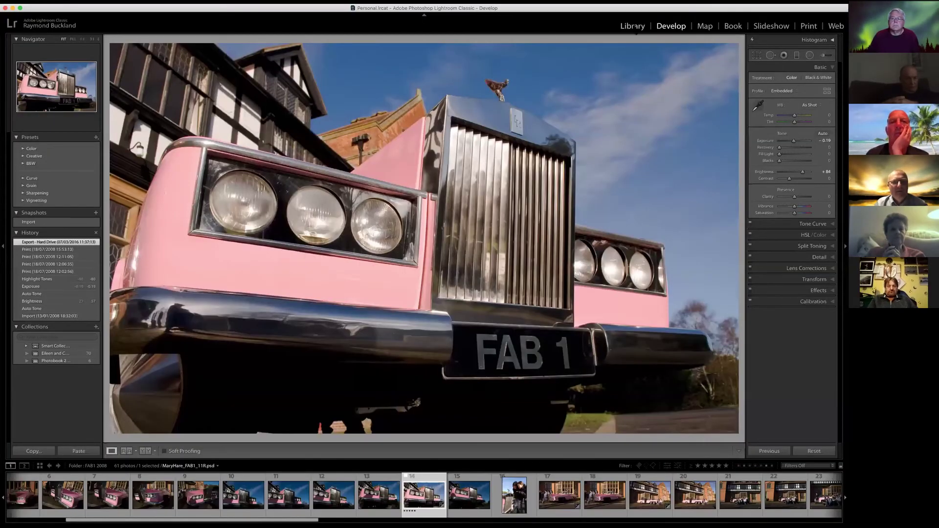
{"action": "left_click", "coordinate": [636, 29]}
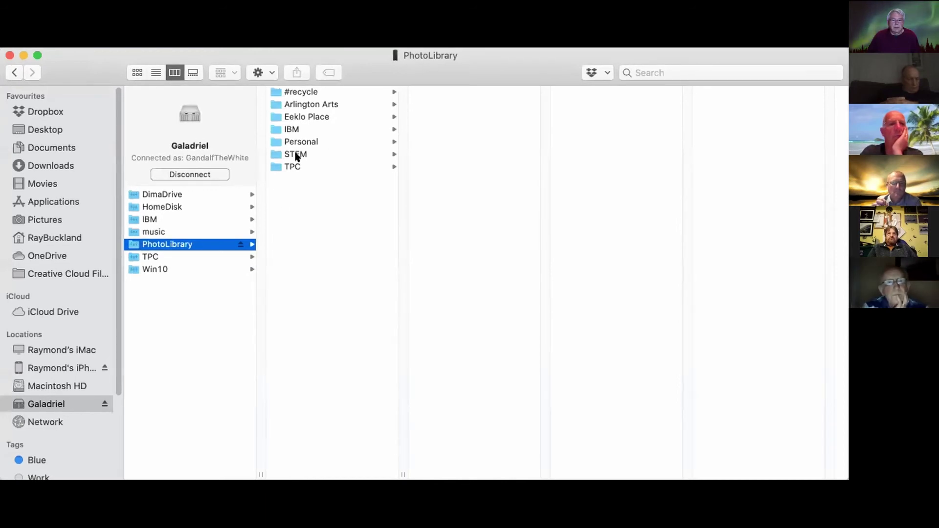
Switch to Finder and open the FAB1 2008 folder under Personal and Events on the PhotoLibrary share.
{"action": "left_click", "coordinate": [306, 141]}
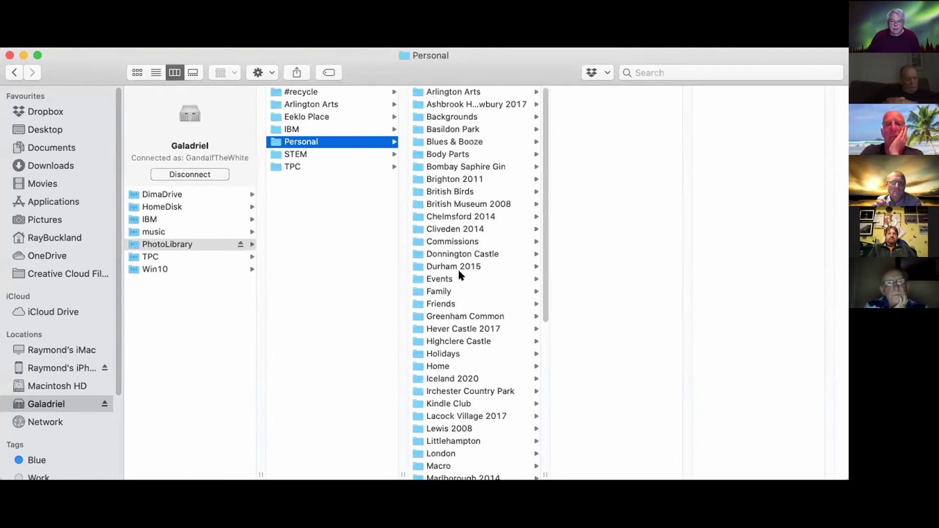
{"action": "left_click", "coordinate": [450, 278]}
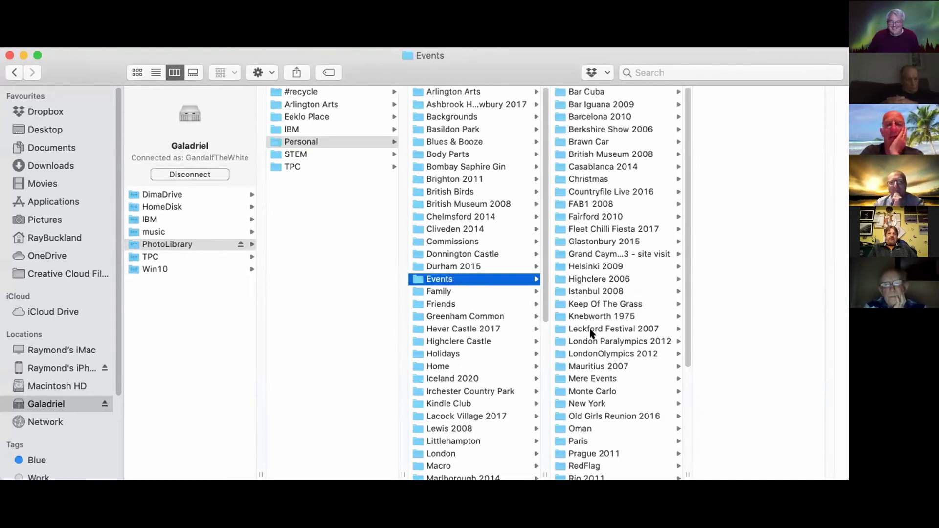
{"action": "left_click", "coordinate": [585, 203]}
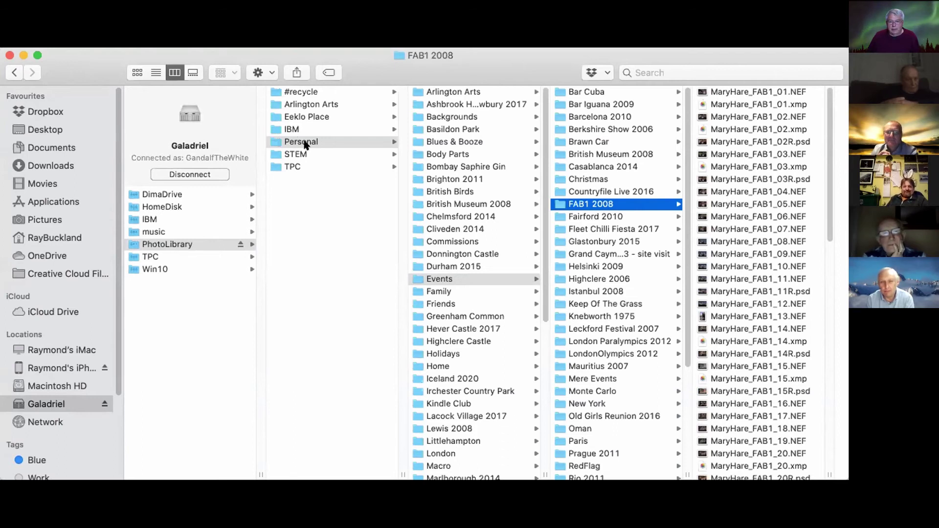
Retrace the Events and FAB1 2008 folders in Finder and compare them with the PhotoLibrary folder tree in Lightroom's Library.
{"action": "left_click", "coordinate": [449, 277]}
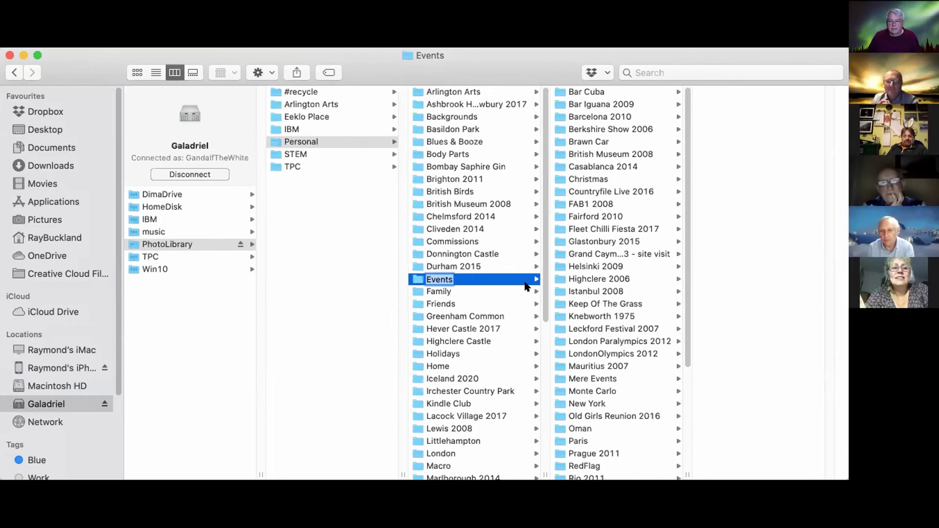
{"action": "left_click", "coordinate": [603, 203]}
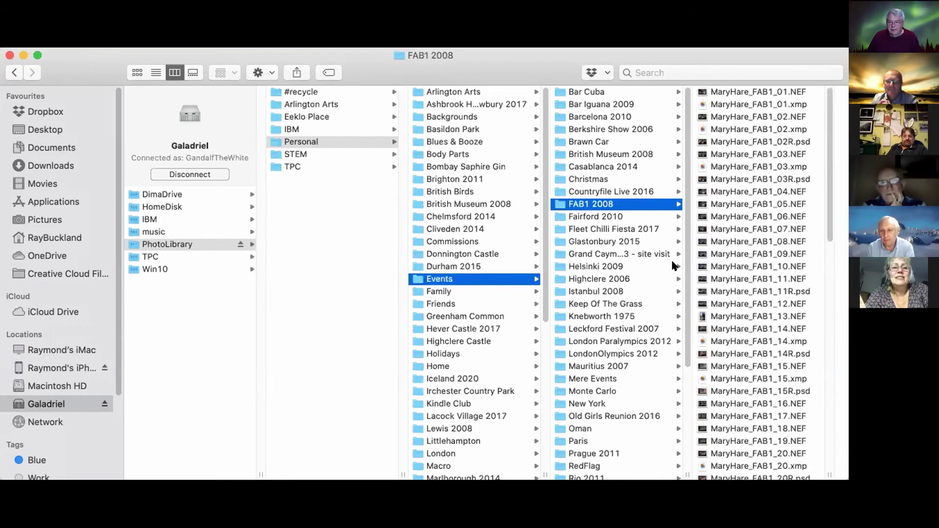
{"action": "scroll", "coordinate": [826, 156], "scroll_direction": "down", "scroll_amount": 10}
{"action": "scroll", "coordinate": [783, 293], "scroll_direction": "up", "scroll_amount": 10}
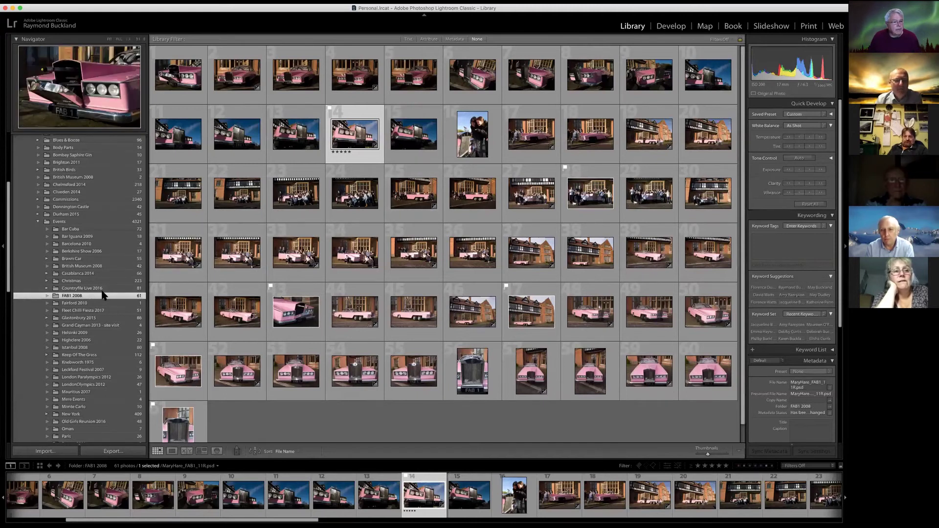
{"action": "scroll", "coordinate": [103, 293], "scroll_direction": "up", "scroll_amount": 5}
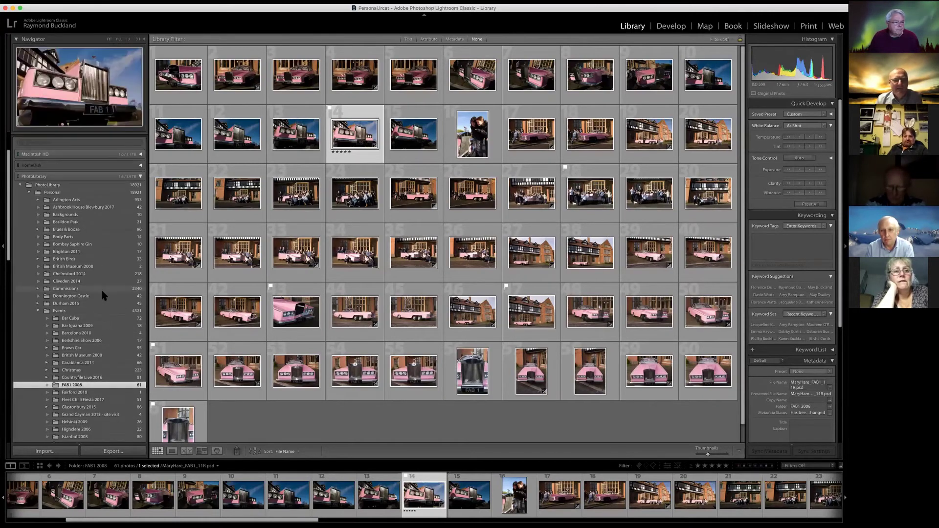